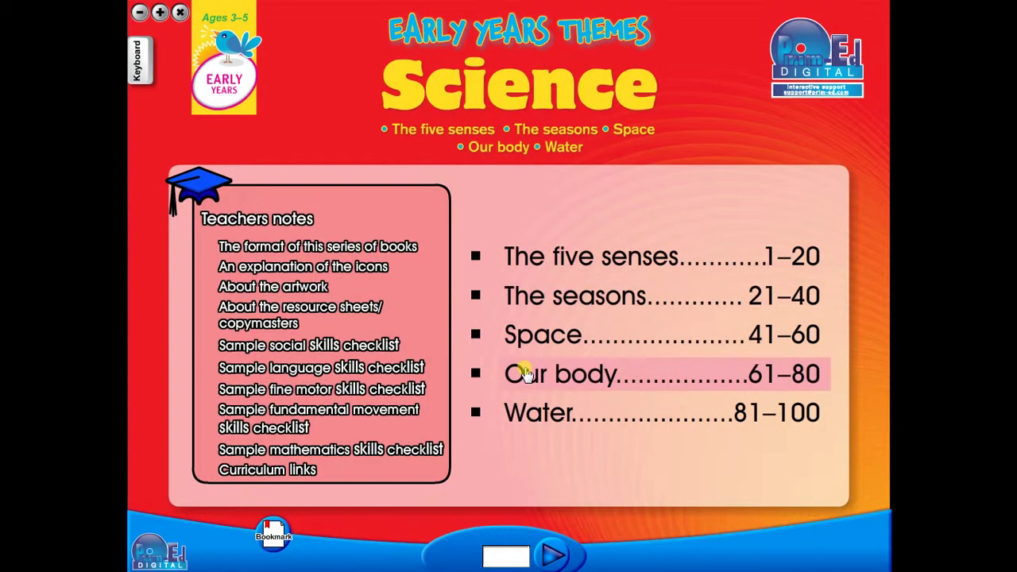
Browse the icon notes and social skills checklist, then return to the Science contents page
left_click(288, 265)
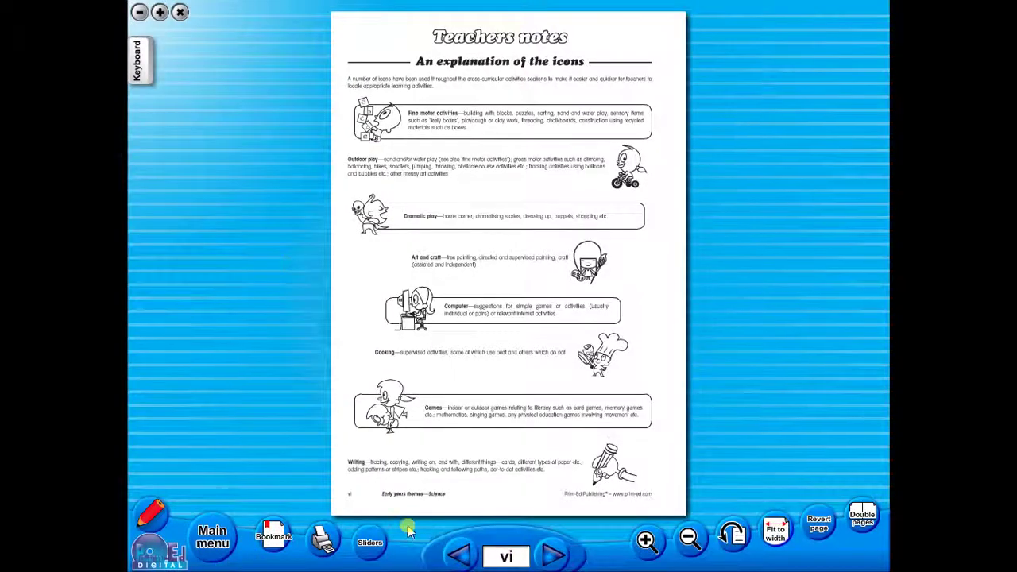
left_click(554, 556)
left_click(556, 557)
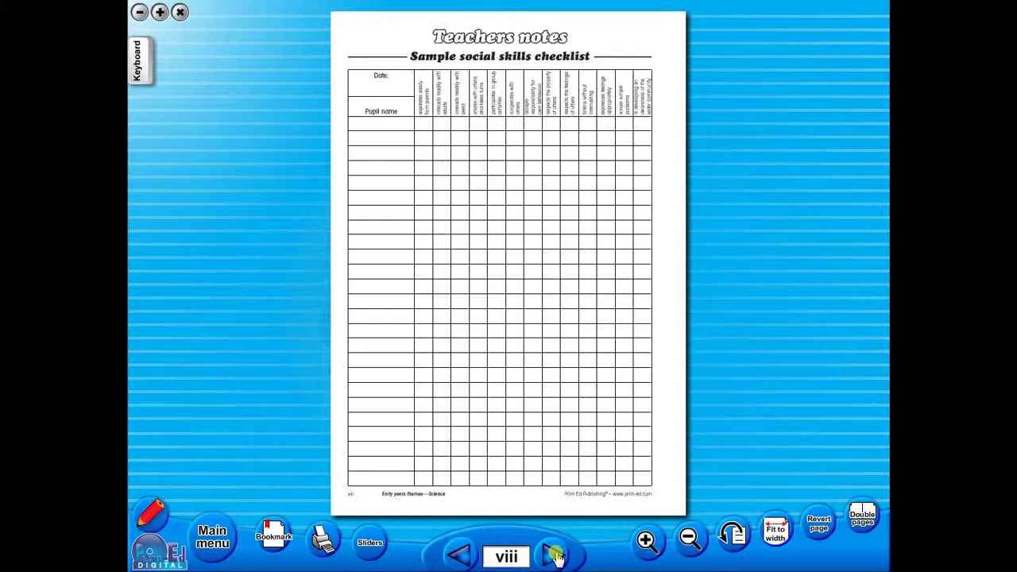
left_click(464, 556)
left_click(467, 556)
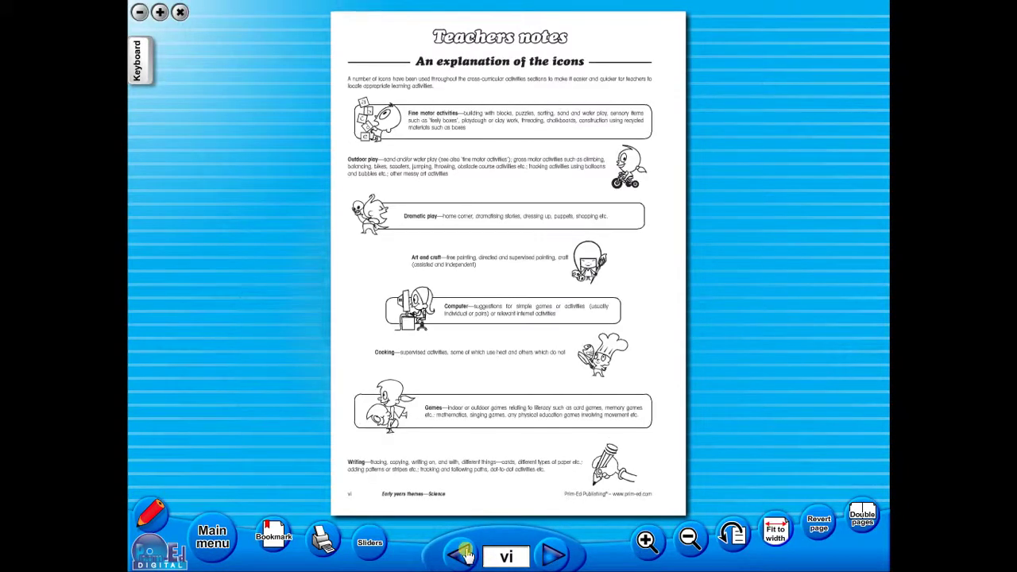
left_click(468, 556)
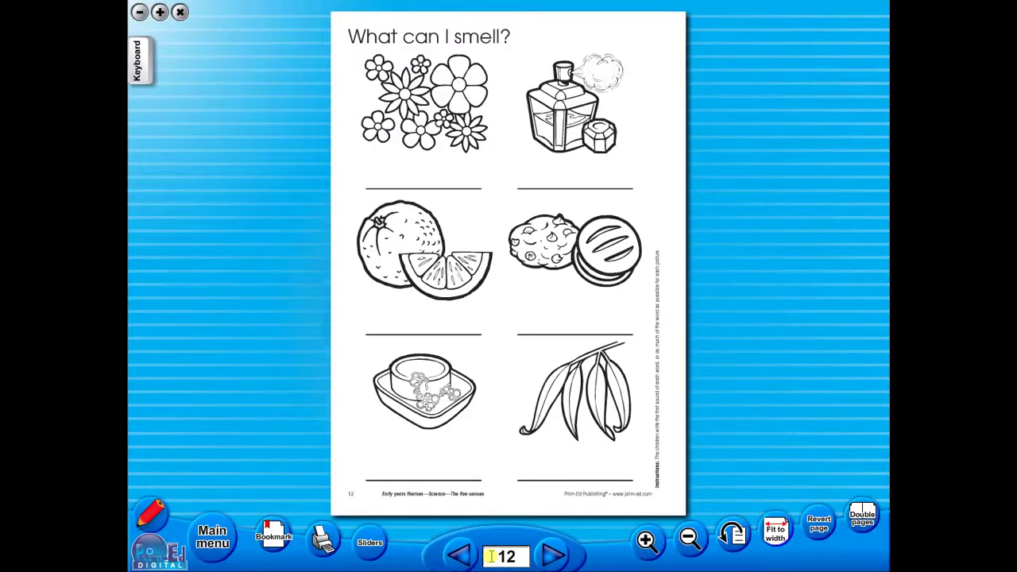
Switch to double-page view and page back into the teachers' notes
left_click(864, 515)
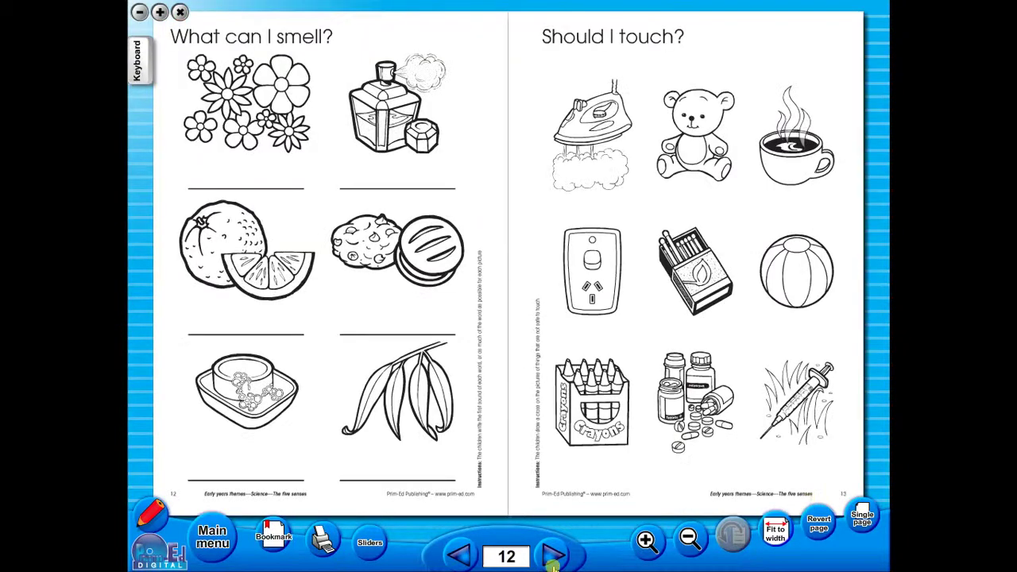
left_click(460, 555)
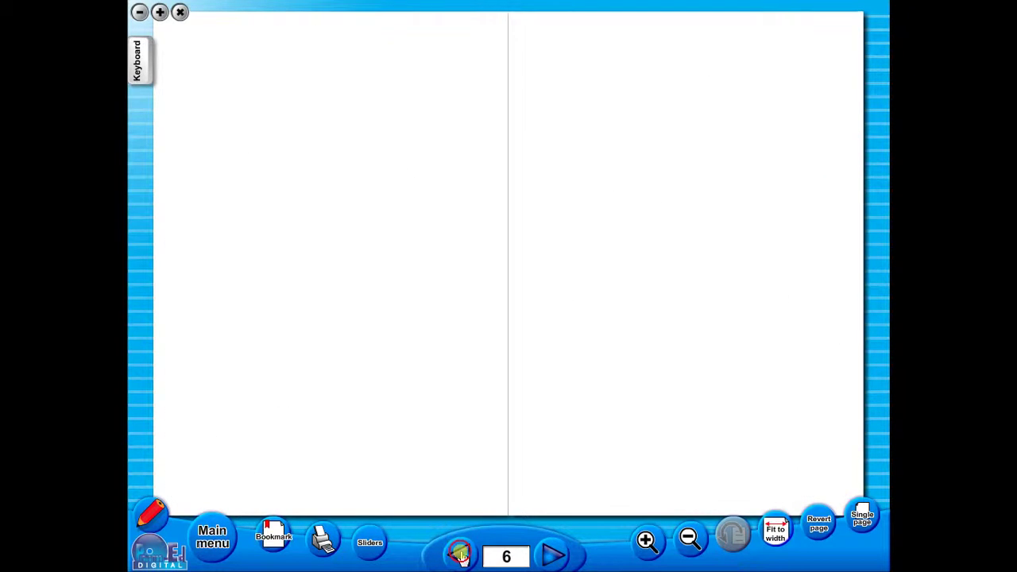
left_click(460, 555)
left_click(460, 556)
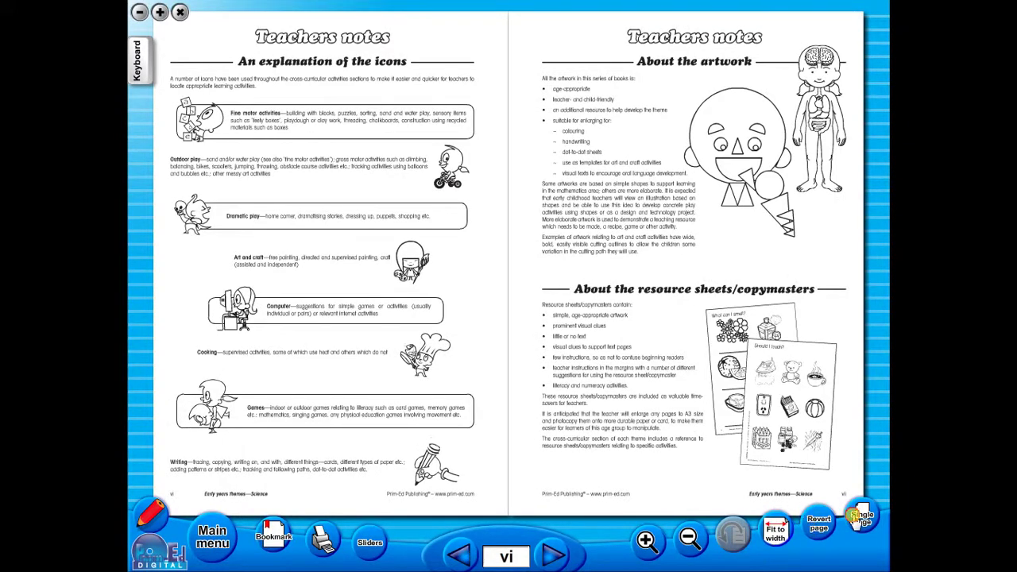
Return to single-page view and page forward to page 3, 'The five senses – 1'
left_click(857, 518)
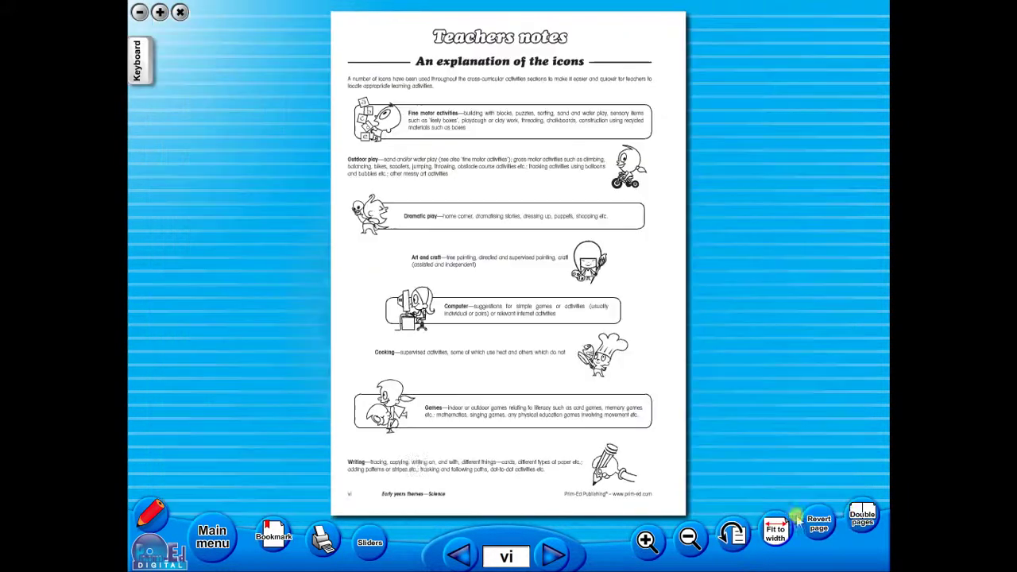
left_click(551, 557)
left_click(551, 557)
left_click(551, 557)
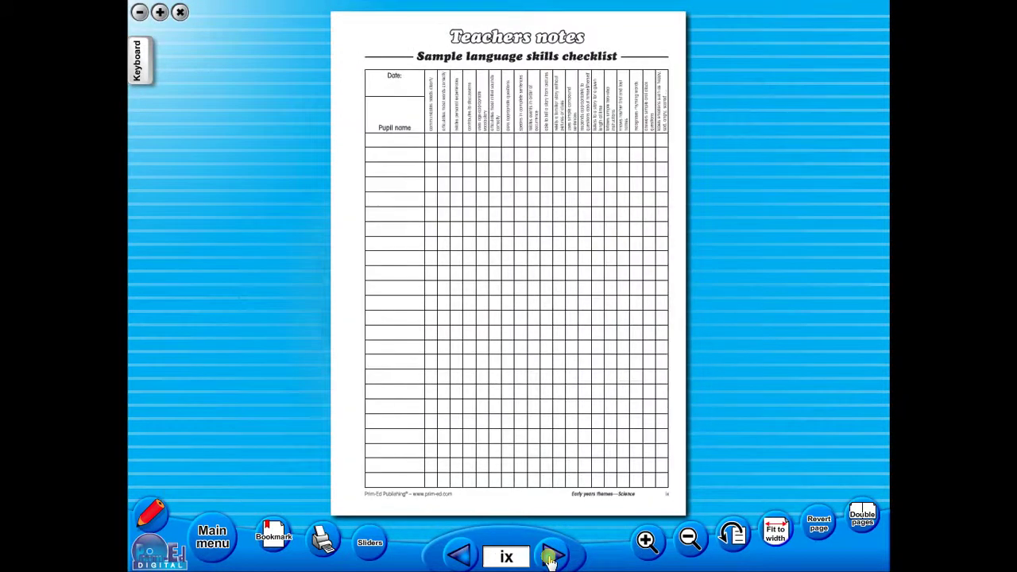
left_click(551, 557)
left_click(551, 557)
left_click(551, 557)
left_click(550, 557)
left_click(551, 557)
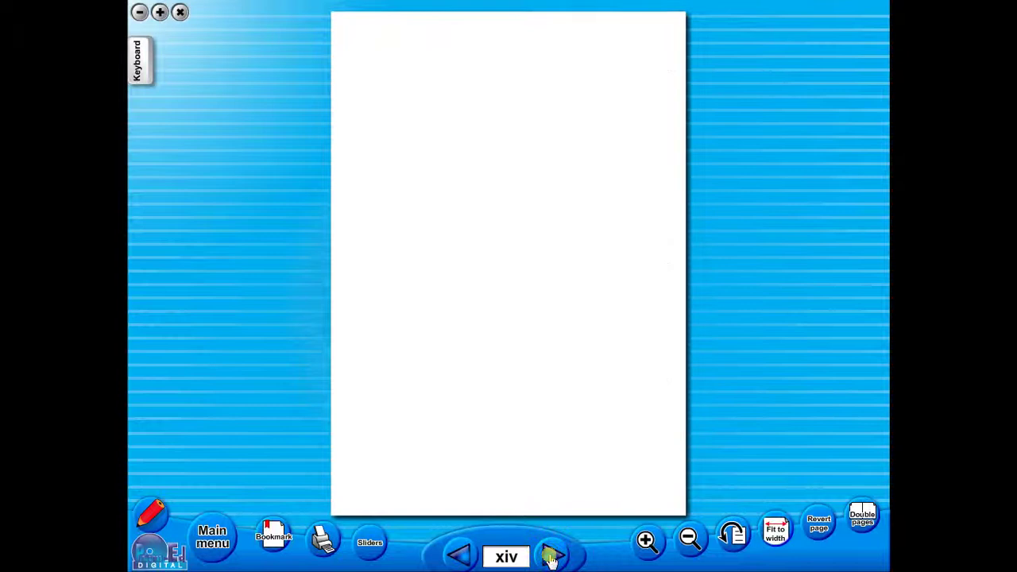
left_click(551, 557)
left_click(550, 557)
left_click(550, 558)
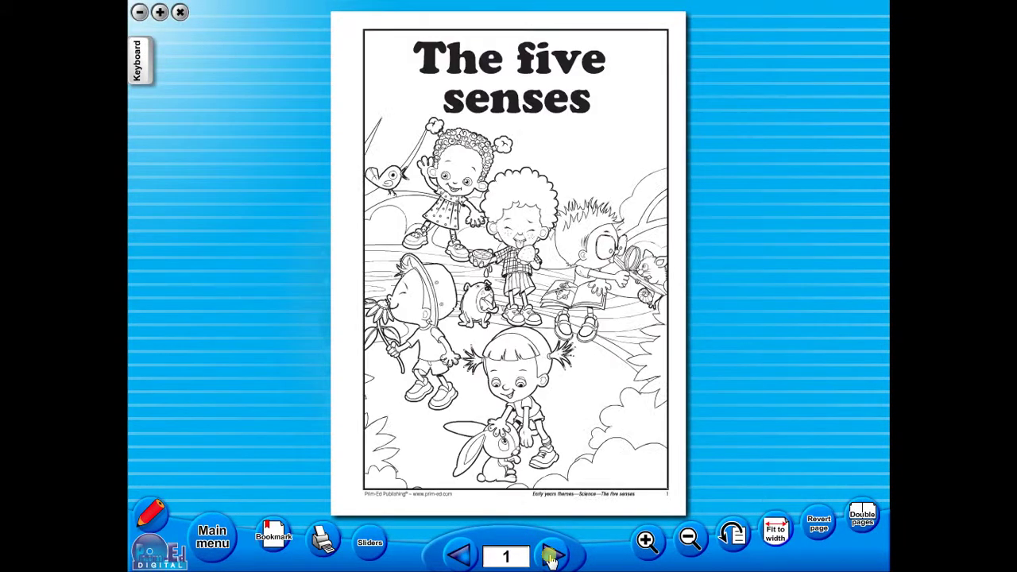
left_click(551, 557)
left_click(551, 557)
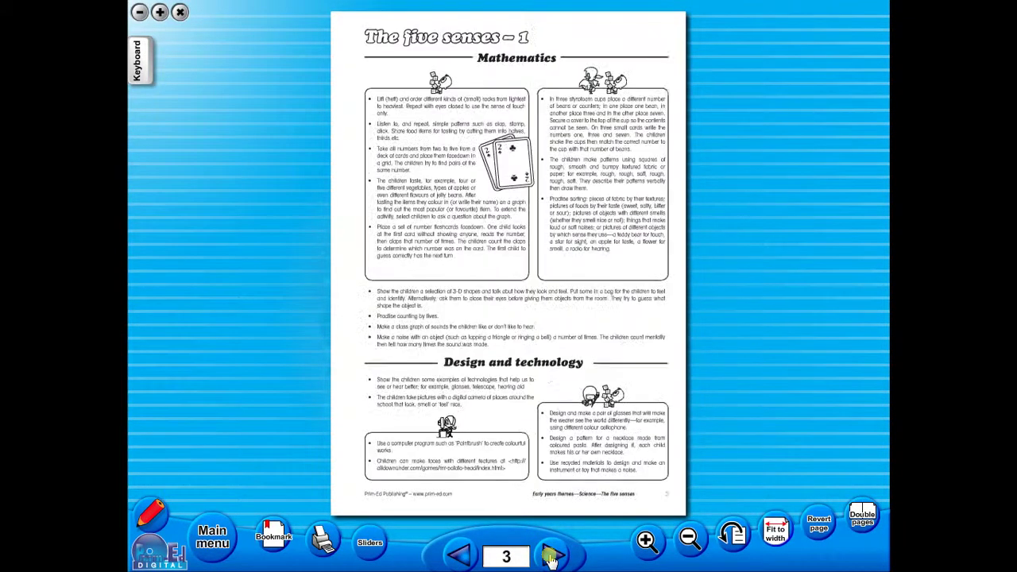
Fit the page to width, move to page 4, and zoom in twice then out three times
left_click(785, 536)
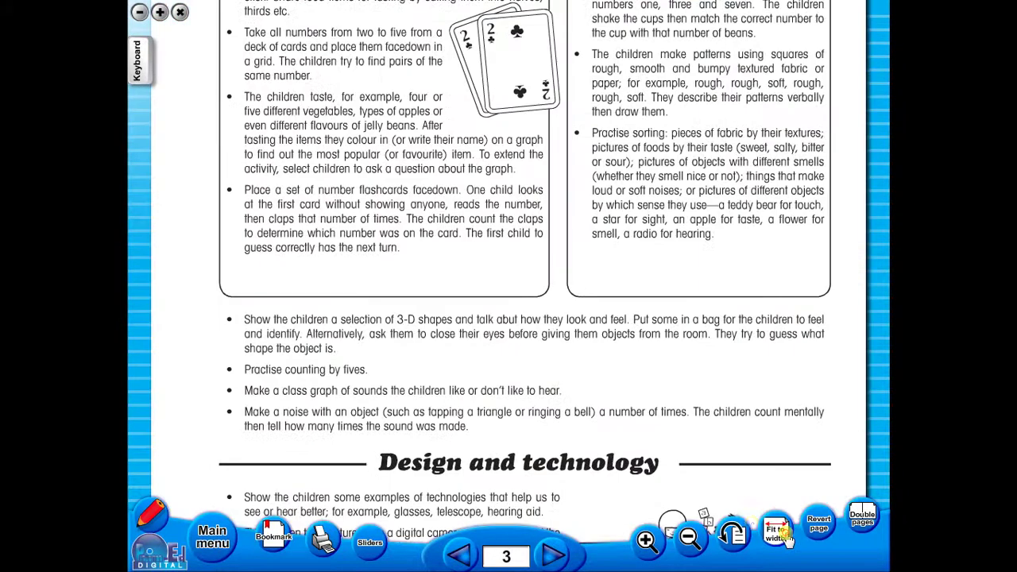
left_click(560, 538)
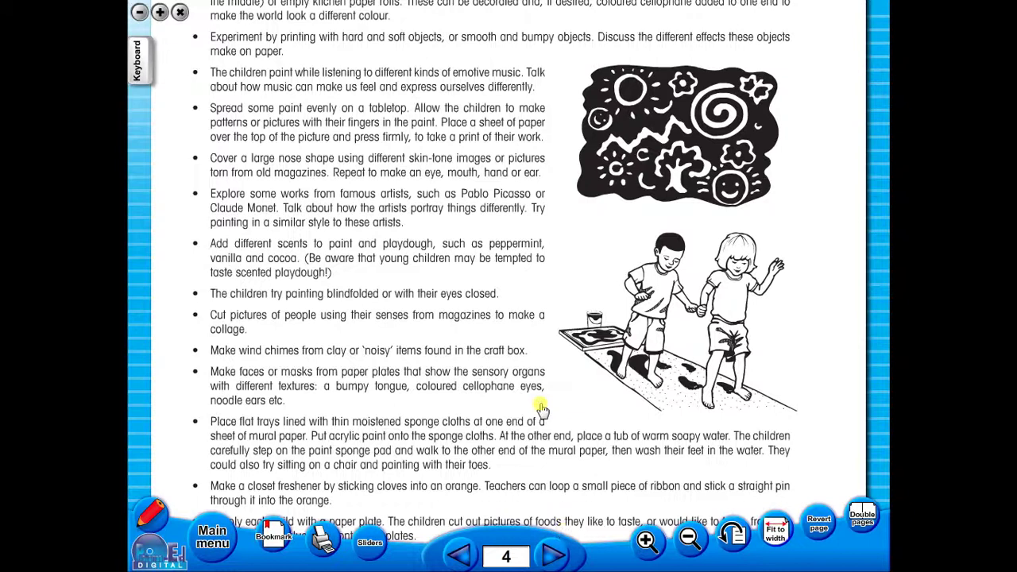
left_click(647, 541)
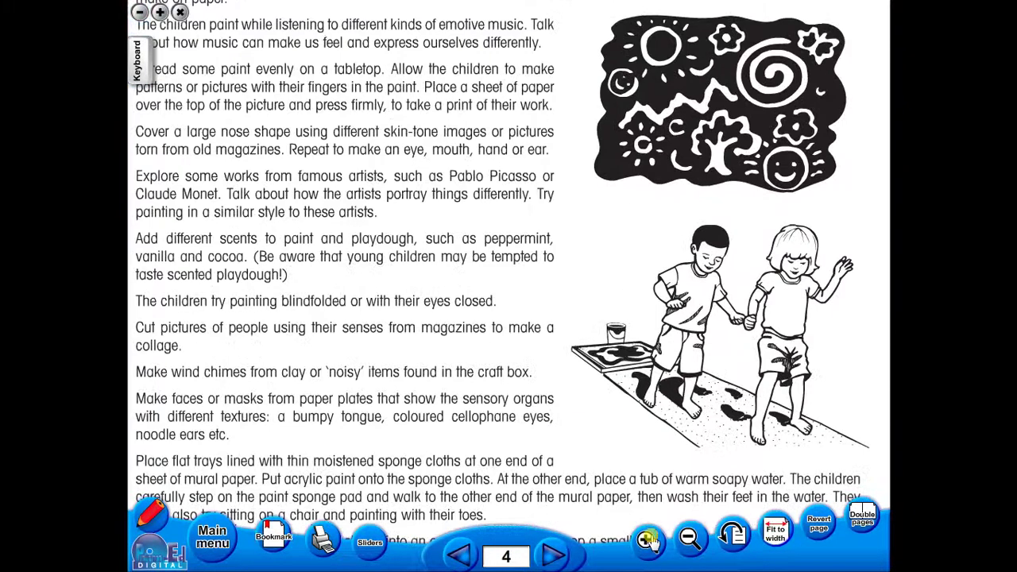
left_click(648, 541)
left_click(690, 537)
left_click(689, 537)
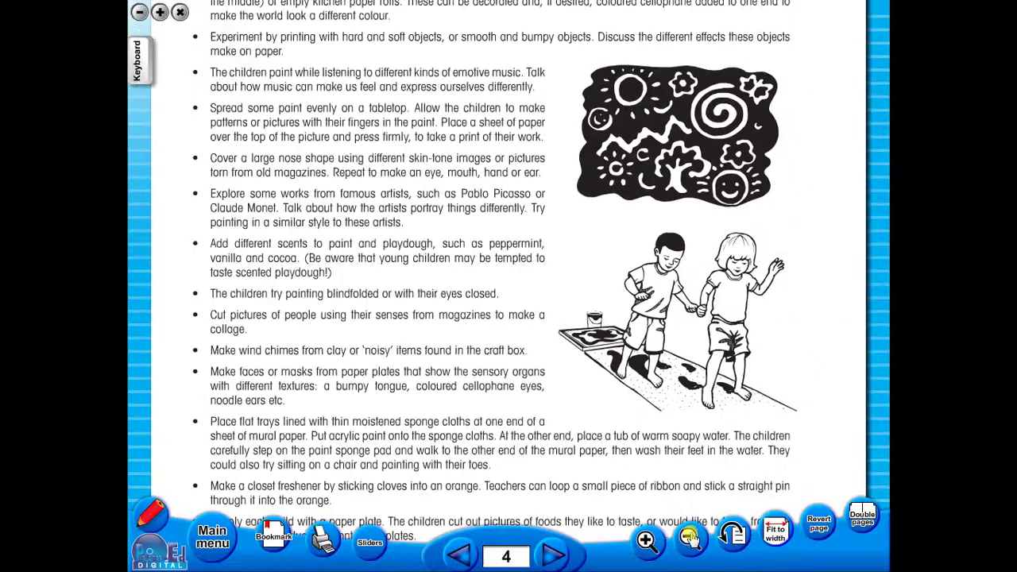
left_click(690, 537)
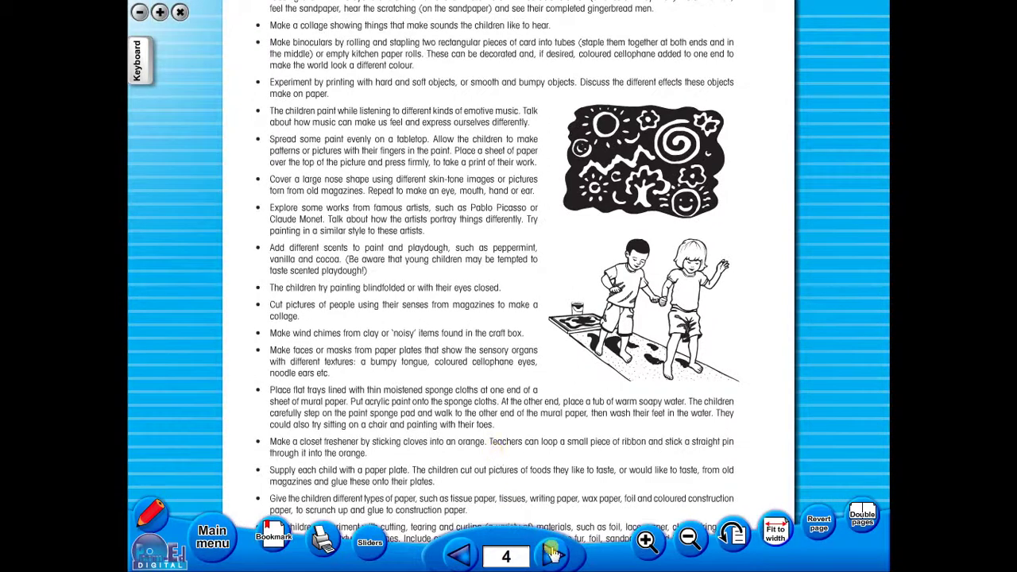
Rotate the page a full turn back to upright and return to the contents page
left_click(736, 536)
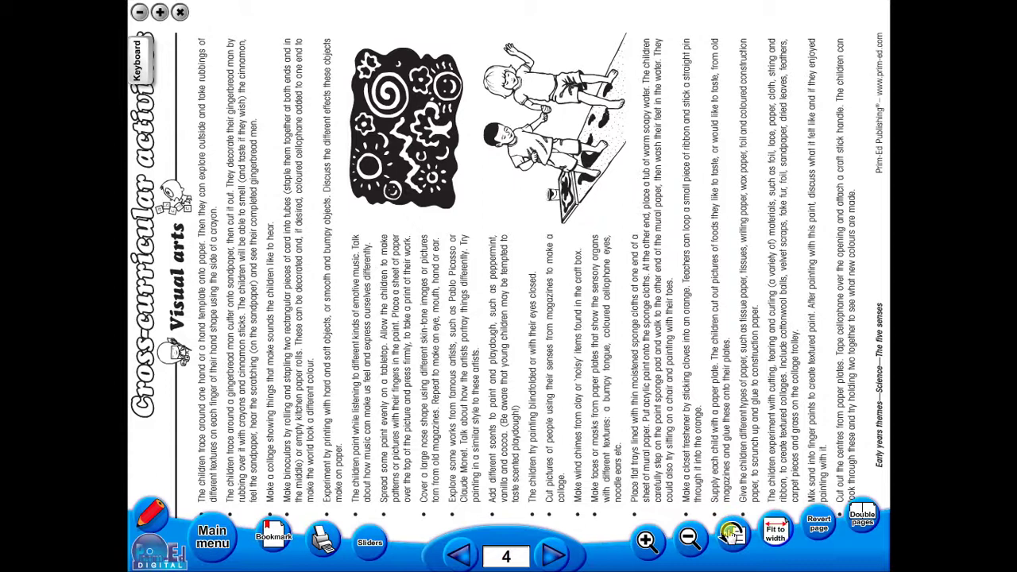
left_click(733, 535)
left_click(733, 535)
left_click(732, 535)
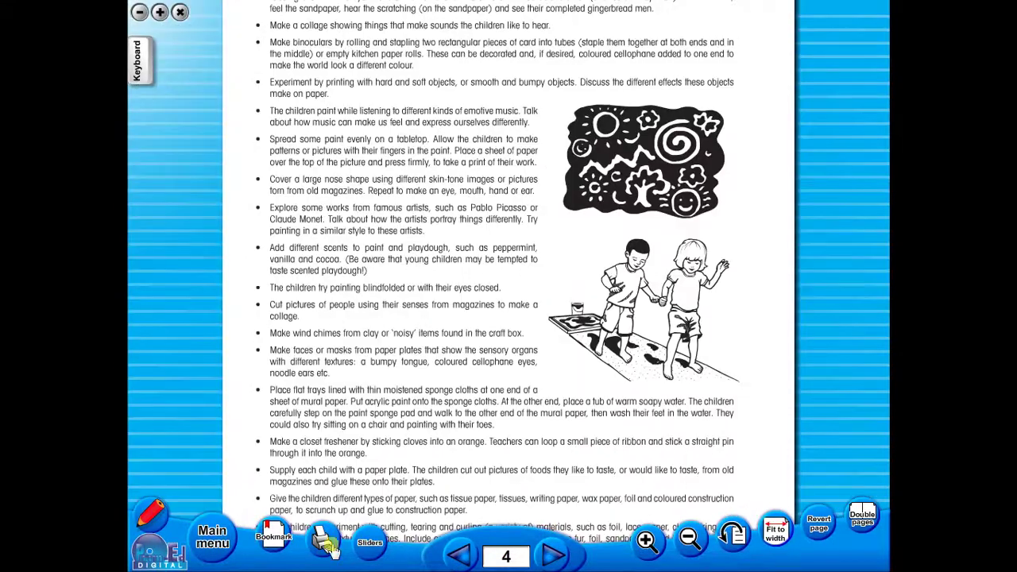
left_click(230, 539)
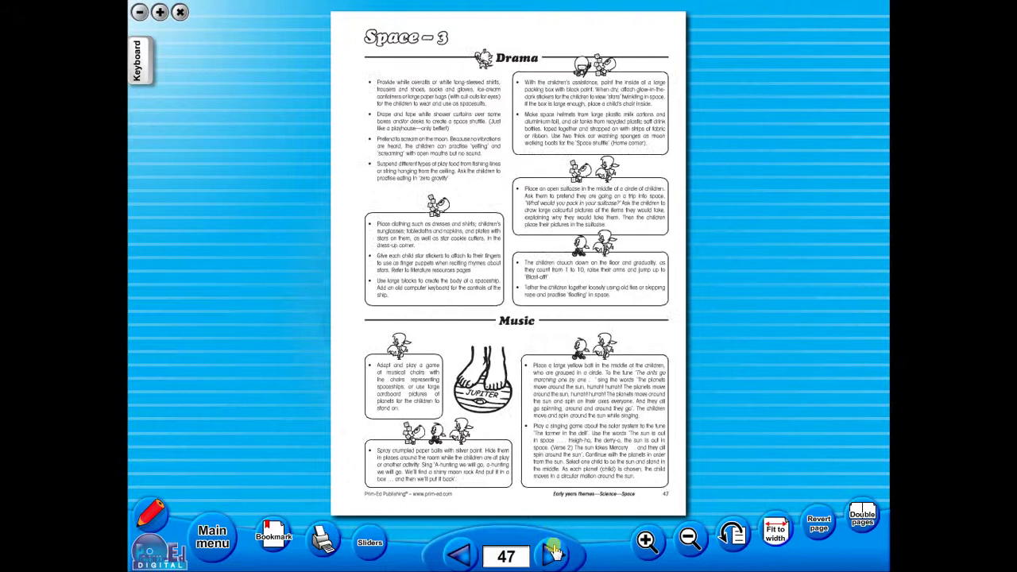
left_click(553, 554)
left_click(554, 554)
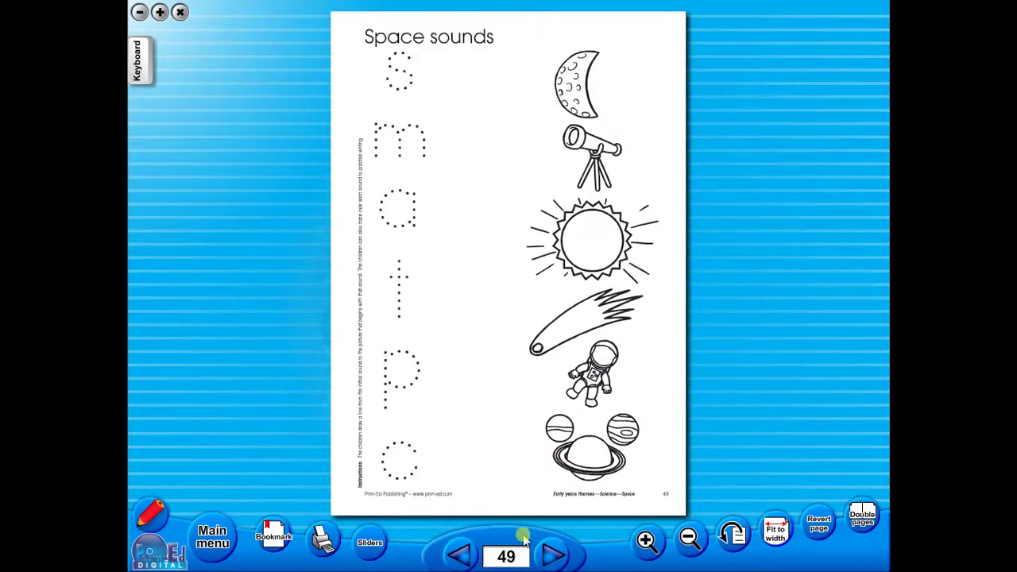
Page forward to the Space sounds worksheet, turn on the sliders and drag the bottom cover
left_click(370, 543)
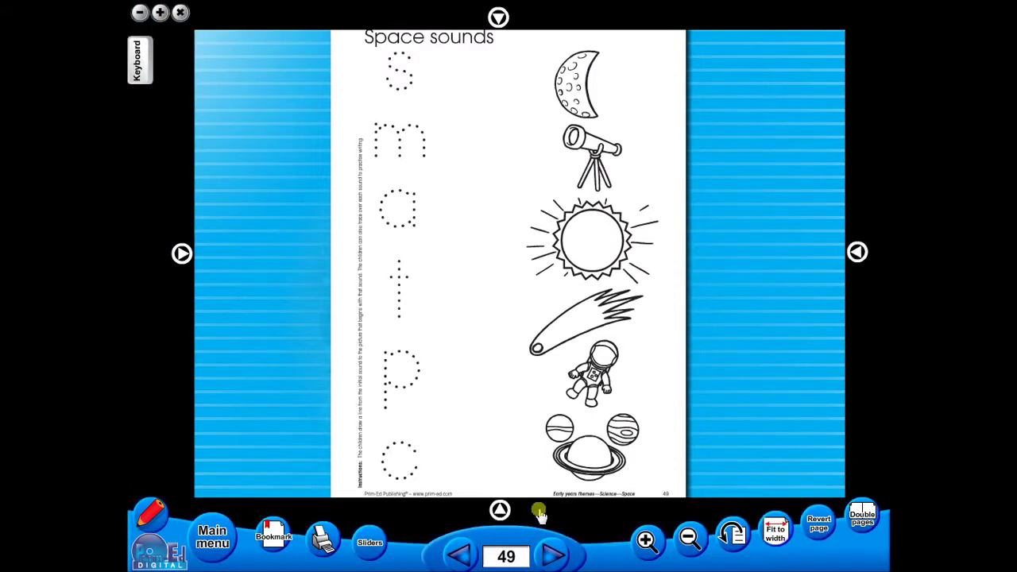
left_click_drag(509, 468, 515, 509)
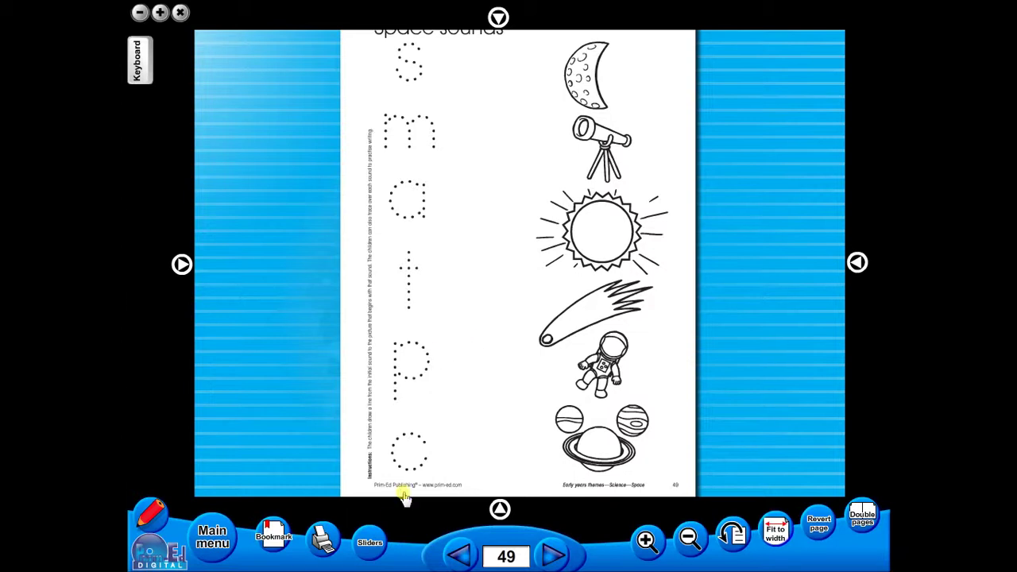
Open the Print options and cancel them, then bookmark page 49
left_click(326, 538)
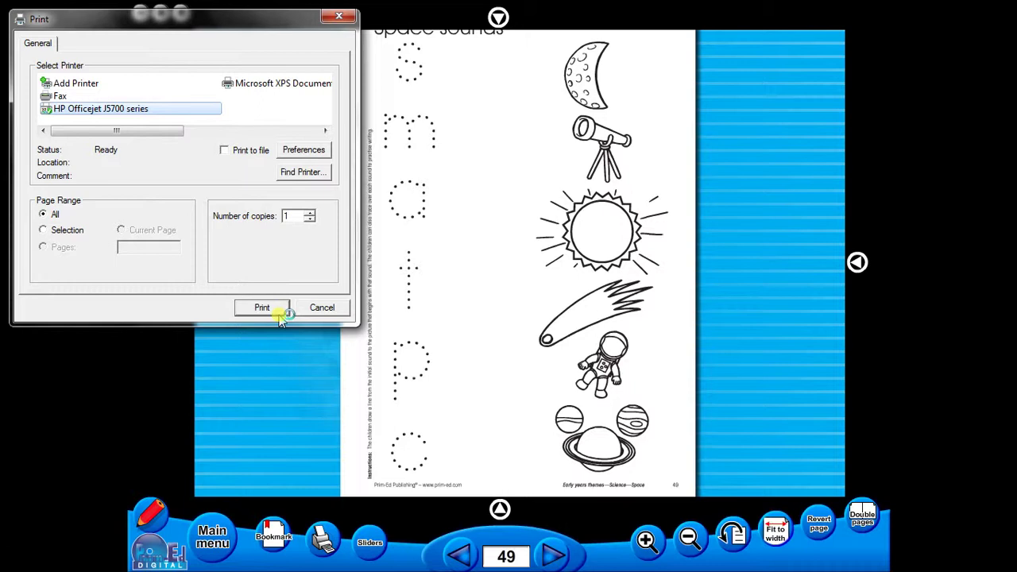
left_click(322, 308)
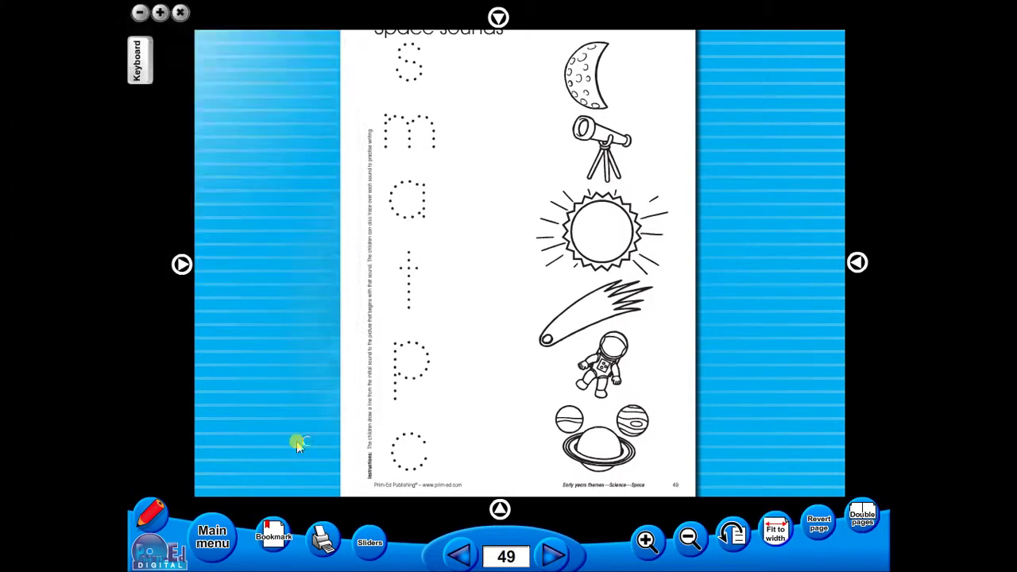
left_click(277, 536)
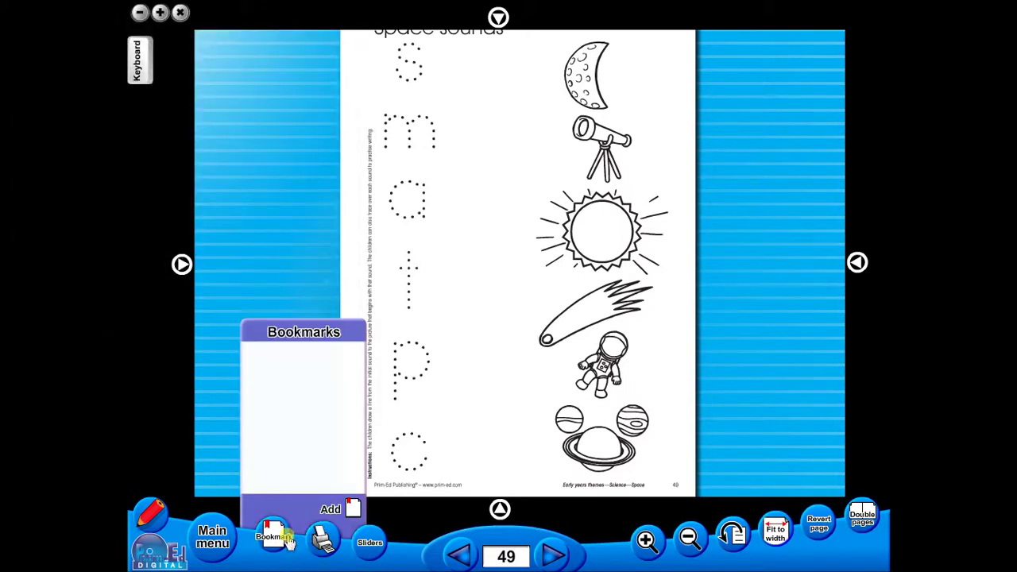
left_click(334, 510)
Go back two pages to page 47, then return to page 49 via its bookmark
left_click(461, 557)
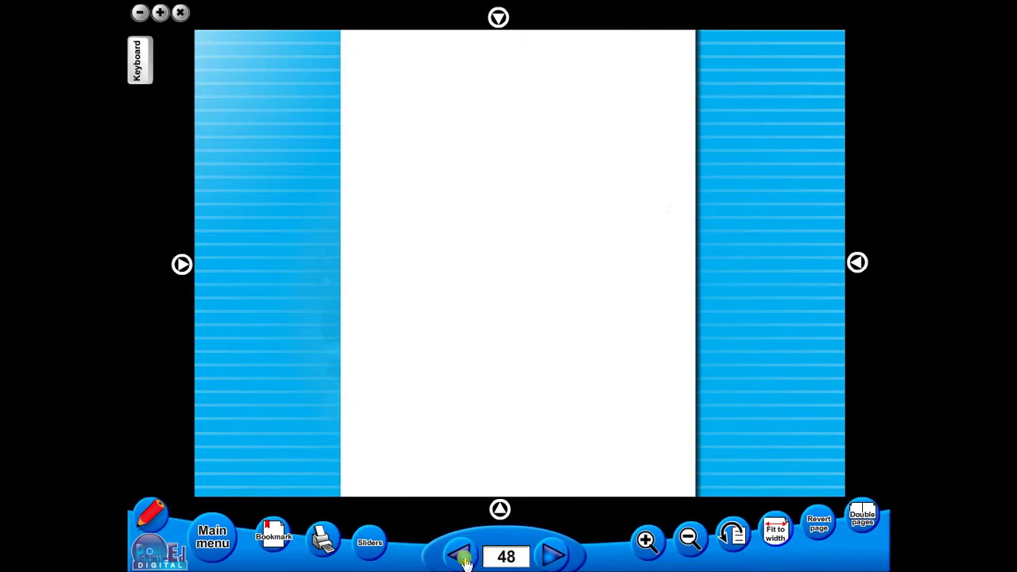
left_click(463, 558)
left_click(278, 532)
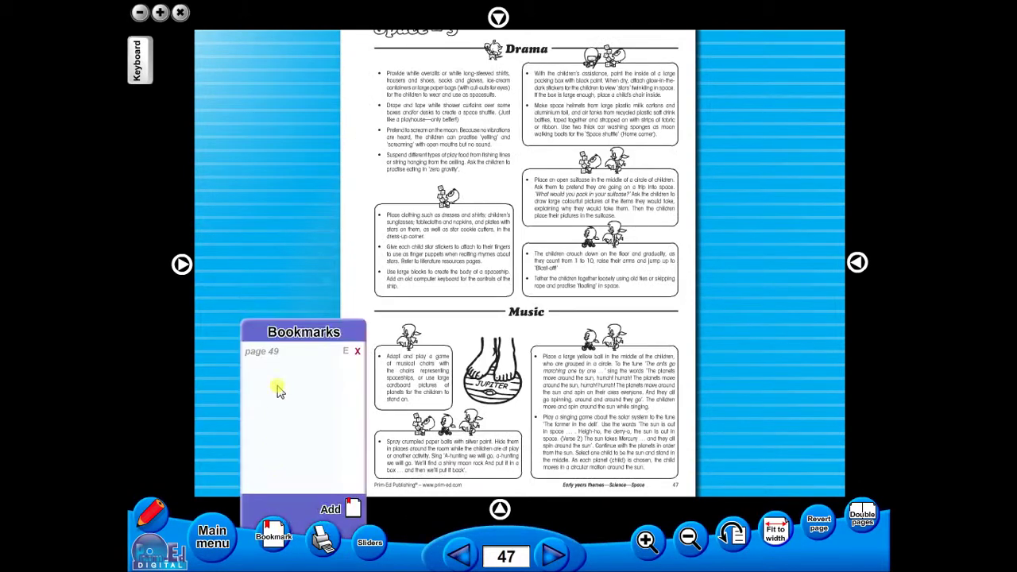
left_click(285, 361)
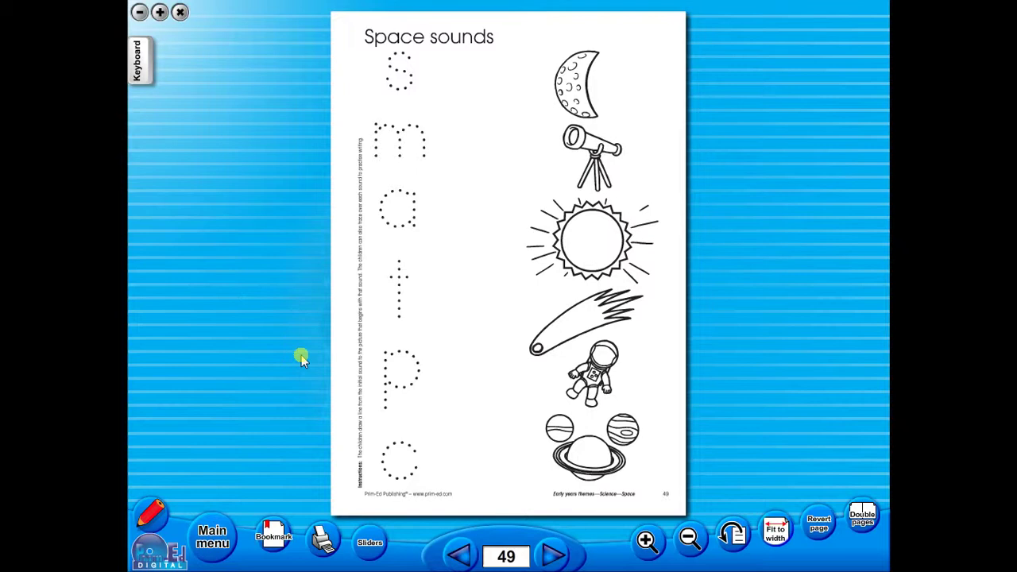
Open the annotation toolbar and try the pen, highlighter, shapes and text tools
left_click(163, 522)
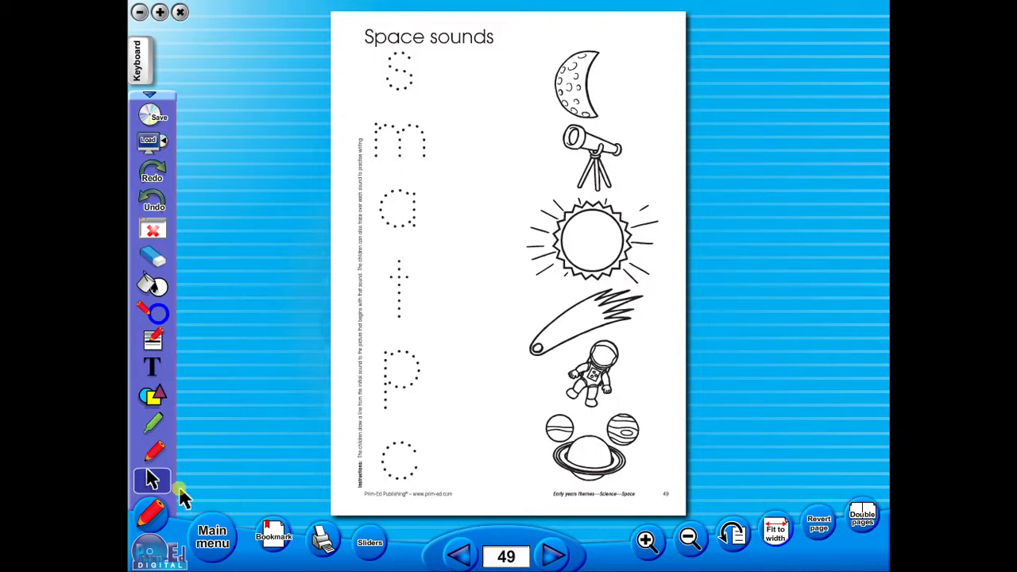
left_click(148, 456)
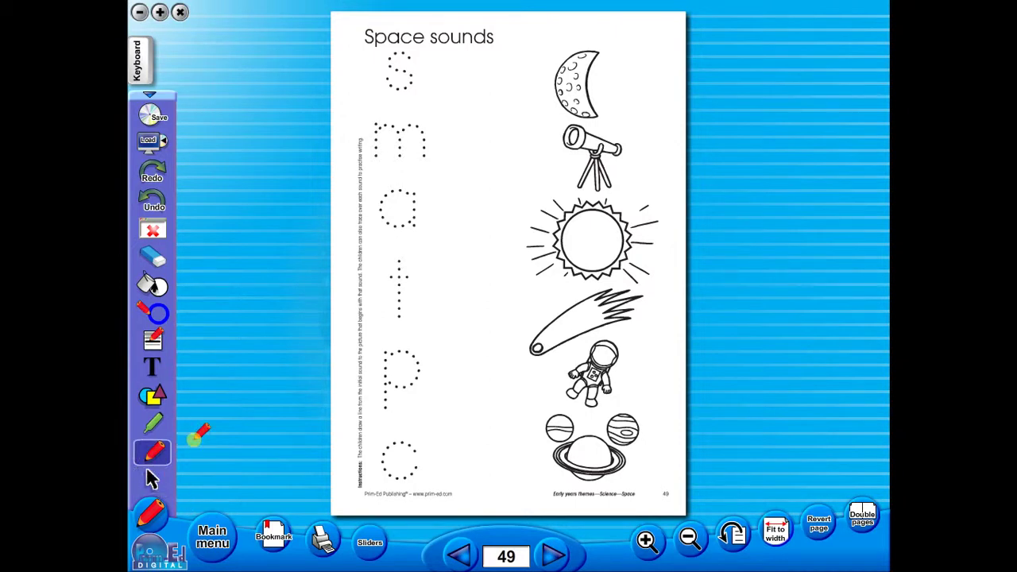
left_click(151, 425)
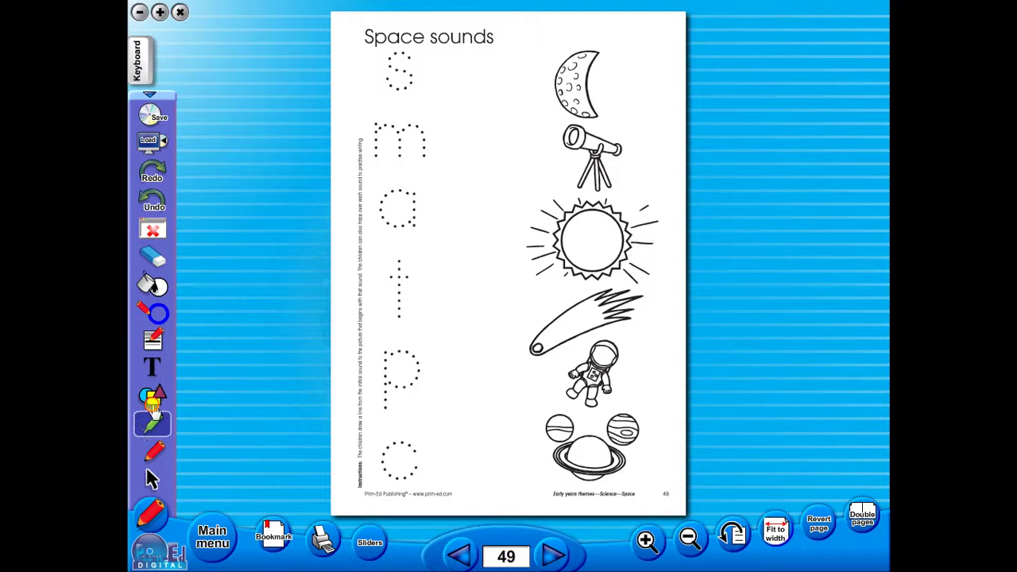
left_click(152, 395)
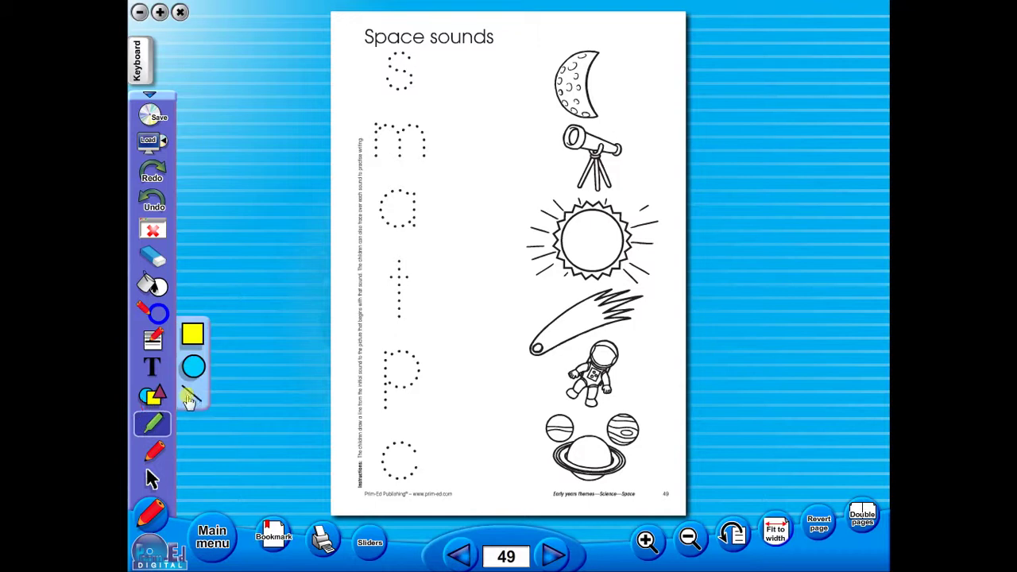
left_click(152, 367)
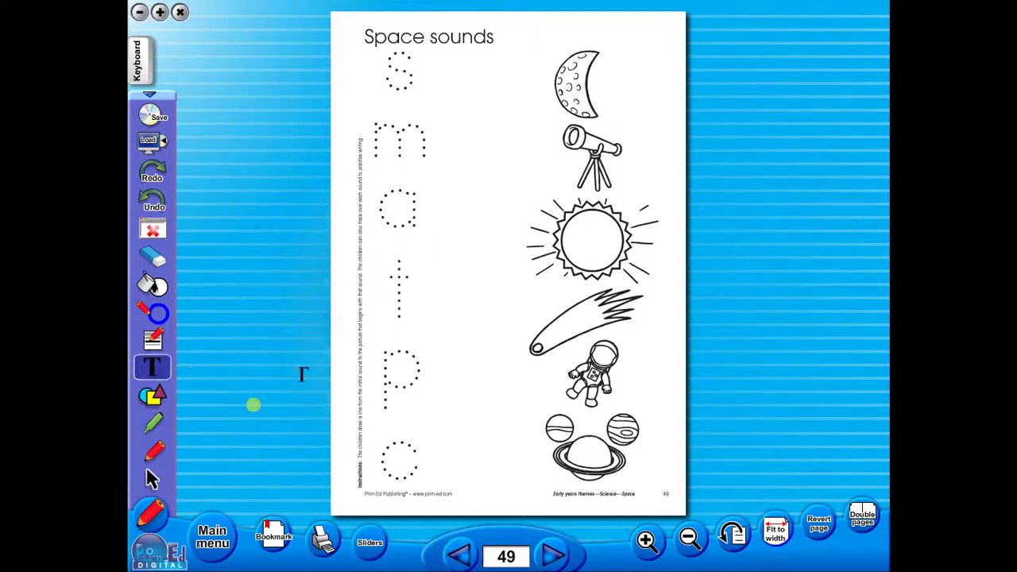
Set the thinnest line width and red colour, then select the highlighter
left_click(158, 333)
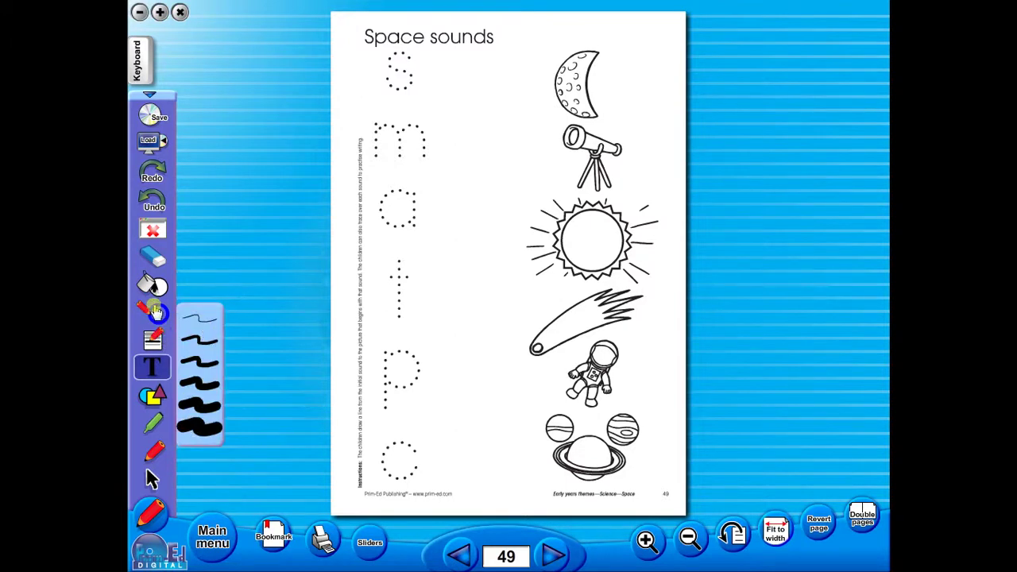
left_click(200, 318)
left_click(155, 316)
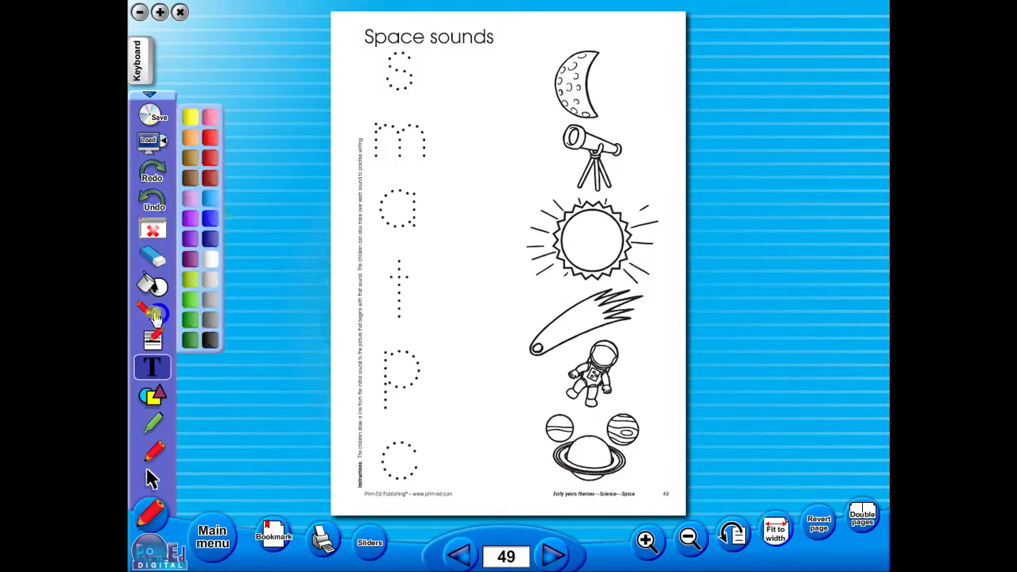
left_click(209, 139)
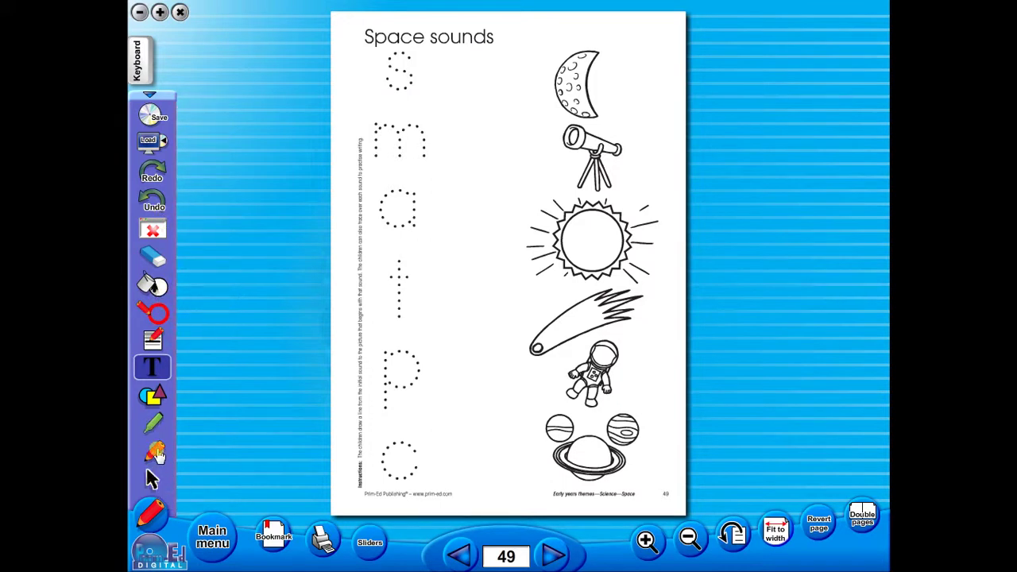
left_click(153, 422)
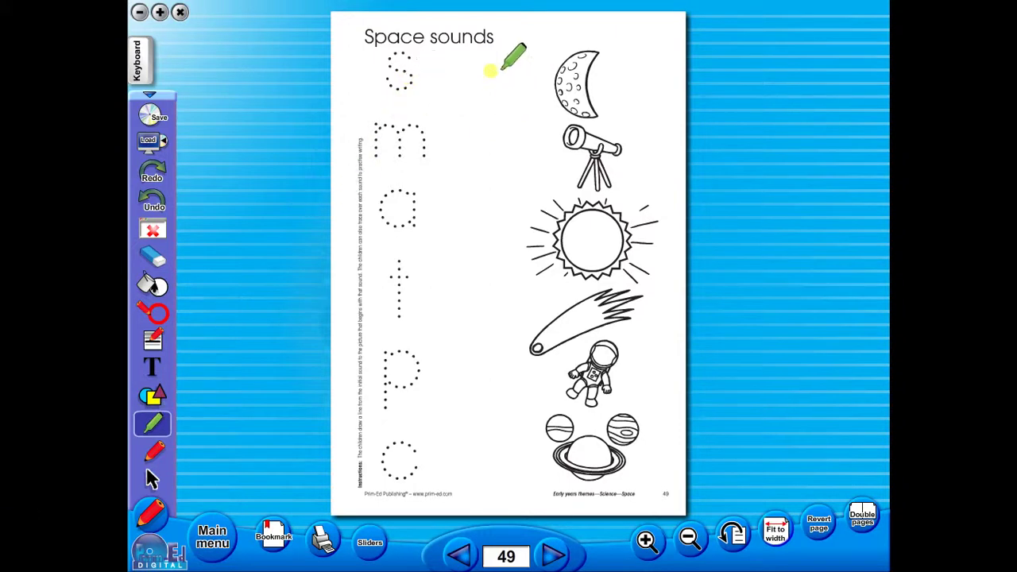
Highlight the Space sounds title, then switch to the red pen with a thin line
mouse_move(492, 39)
left_mouse_down()
mouse_move(357, 34)
mouse_move(495, 27)
mouse_move(461, 47)
mouse_move(362, 41)
left_mouse_up()
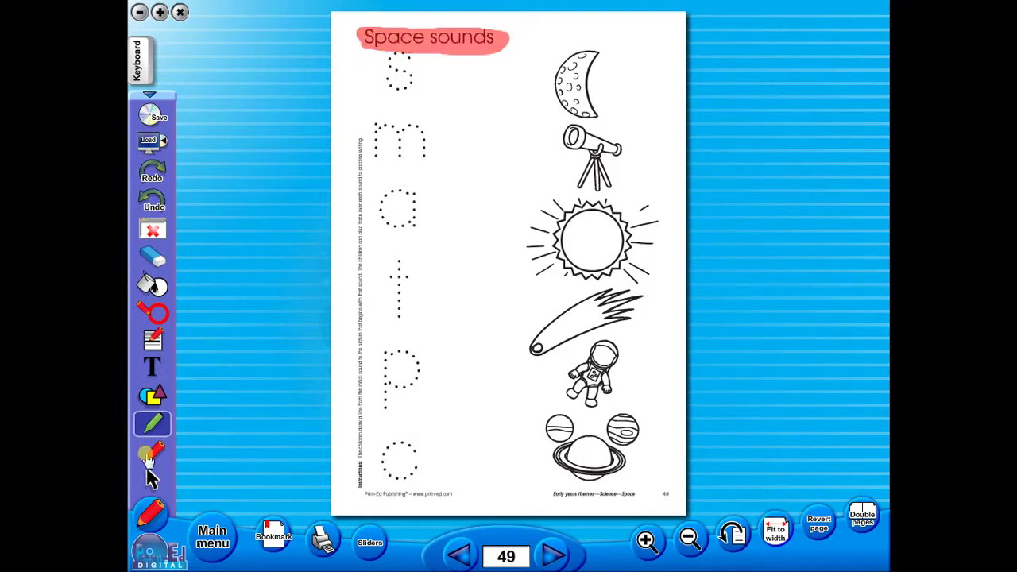
left_click(153, 451)
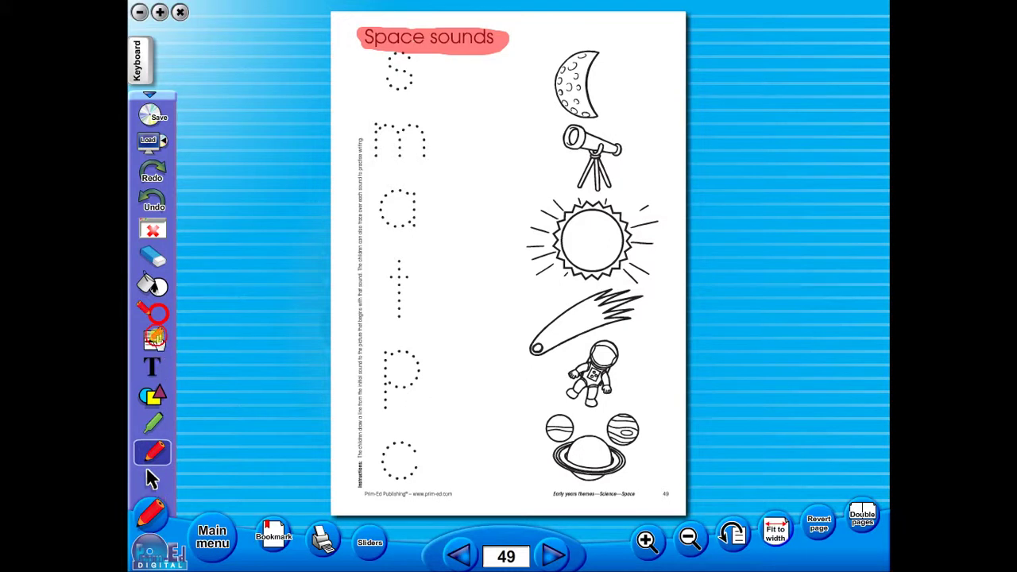
left_click(154, 338)
left_click(208, 318)
Underline the dotted letters s, m, a and t in red
left_click_drag(381, 100, 427, 95)
left_click_drag(369, 167, 438, 168)
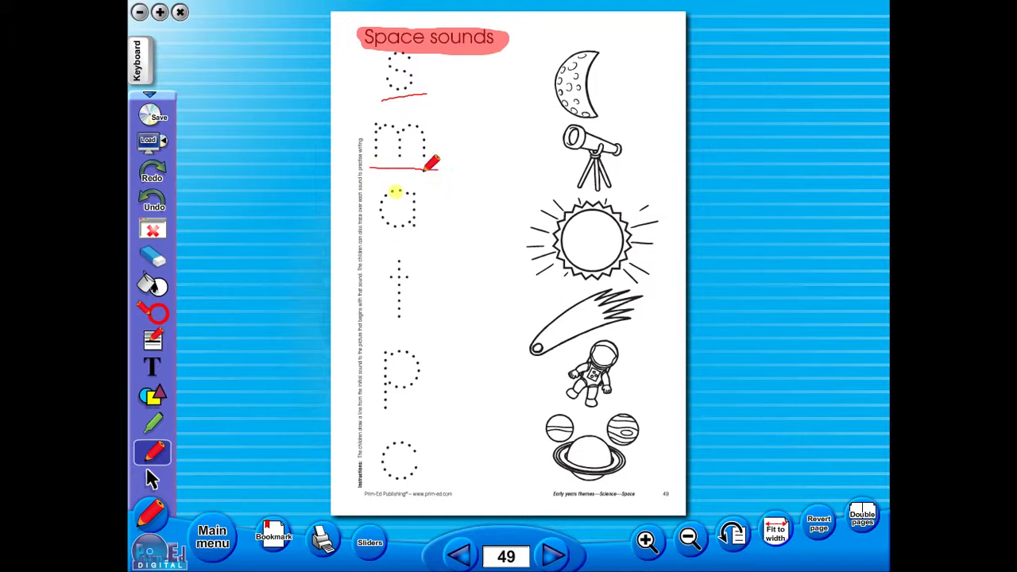
left_click_drag(371, 237, 430, 237)
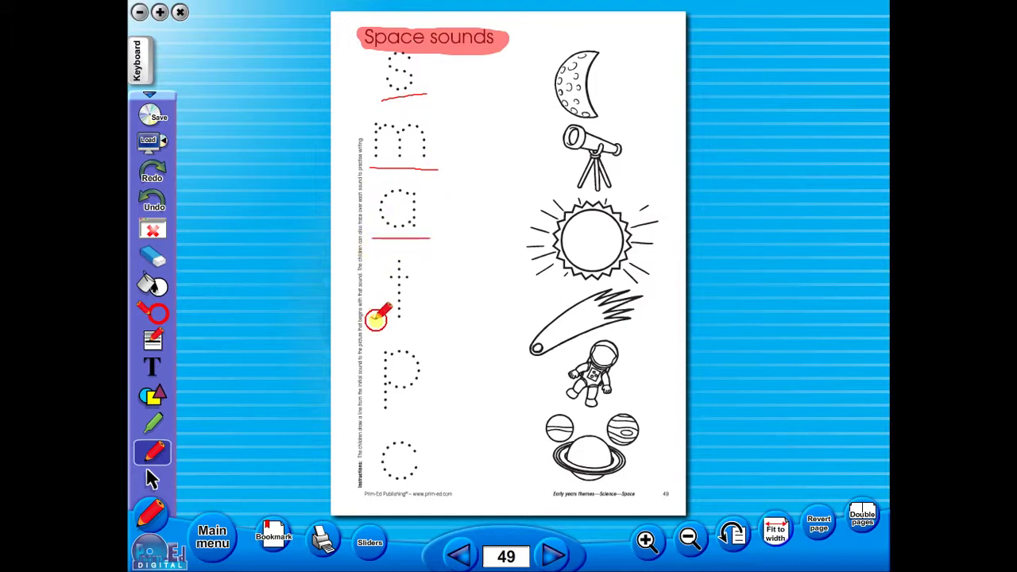
left_click_drag(371, 321, 419, 317)
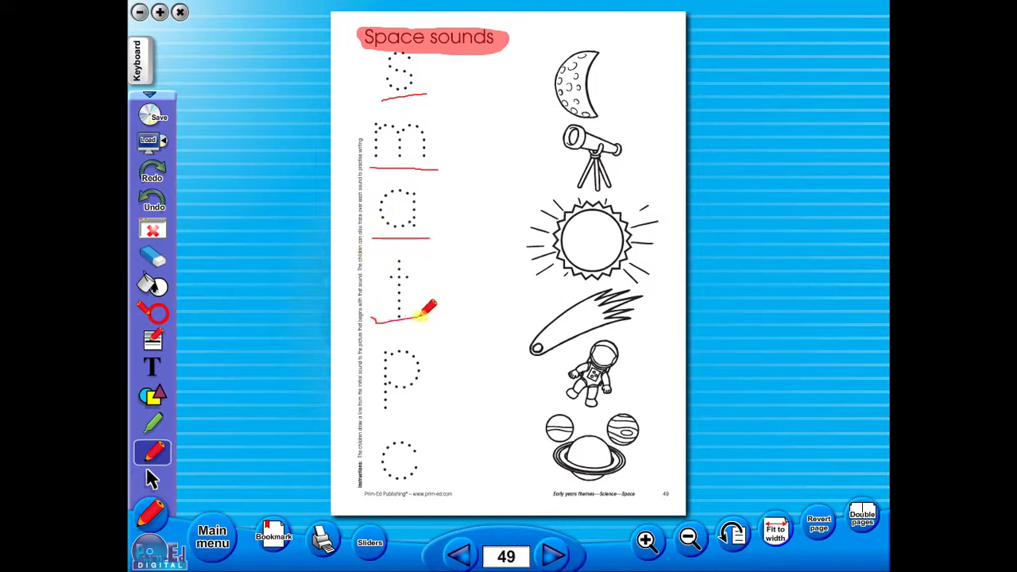
Undo twice and redo, then erase the title highlight and all letter underlines
left_click(152, 202)
left_click(151, 201)
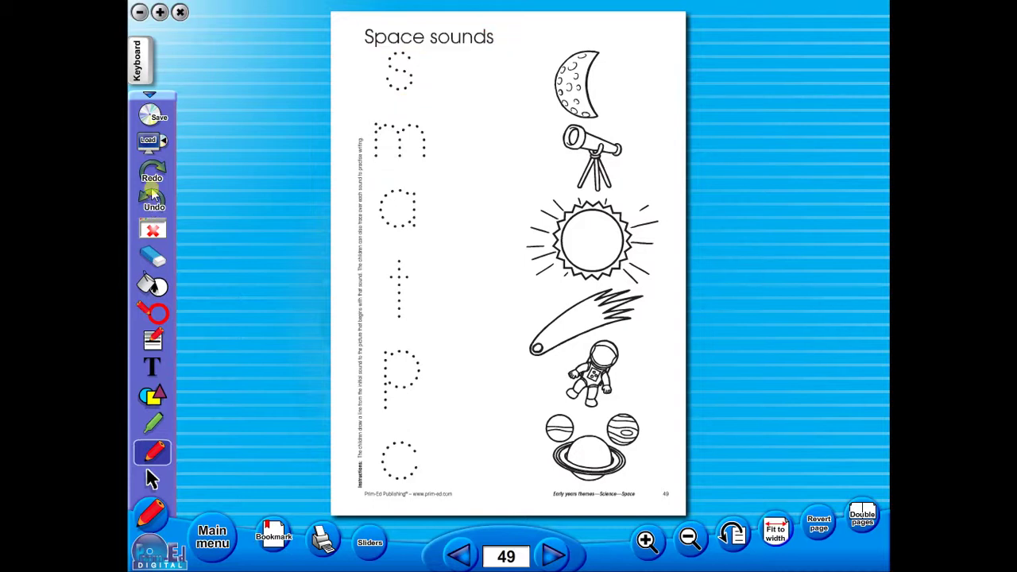
double_click(152, 178)
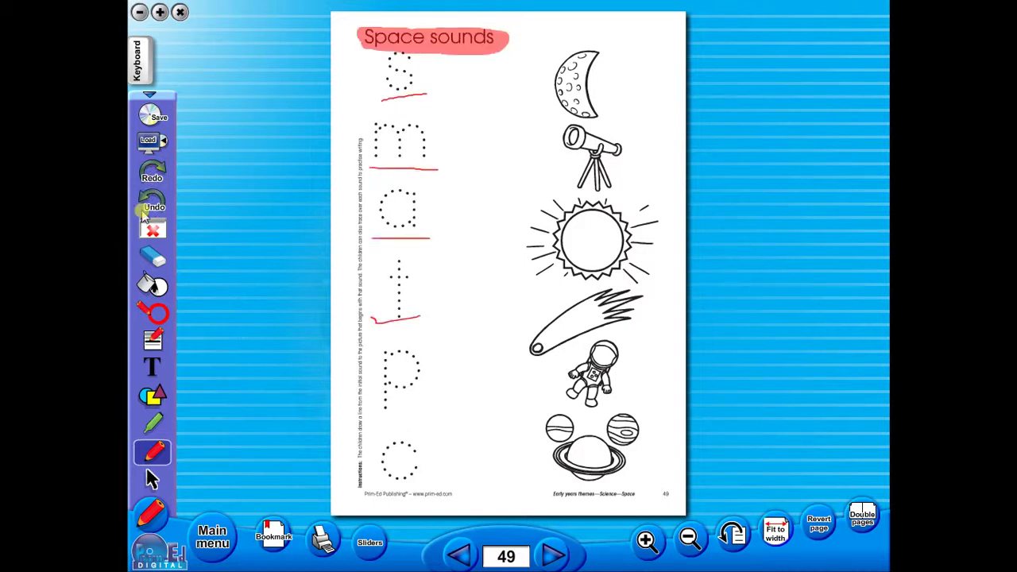
left_click(153, 254)
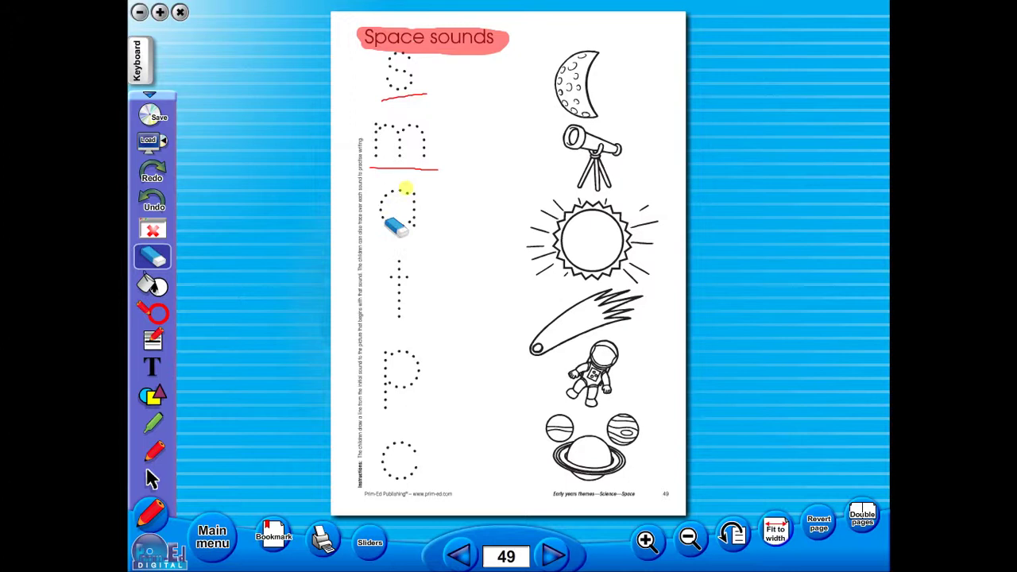
mouse_move(395, 227)
left_mouse_down()
mouse_move(432, 40)
mouse_move(408, 90)
mouse_move(392, 181)
left_mouse_up()
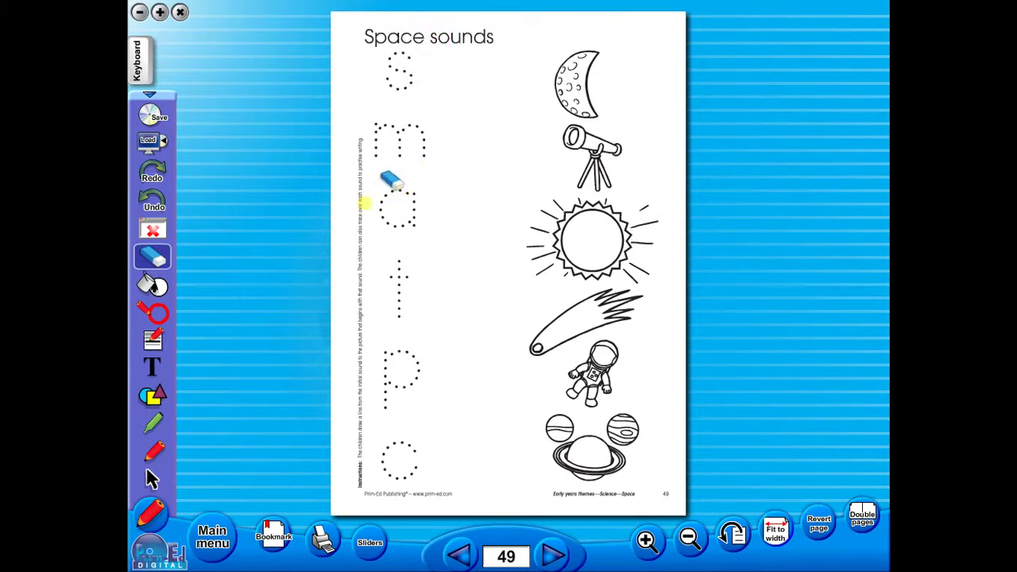
Draw a text box reading 'additional text' beside the dotted s with the Text tool
left_click(151, 365)
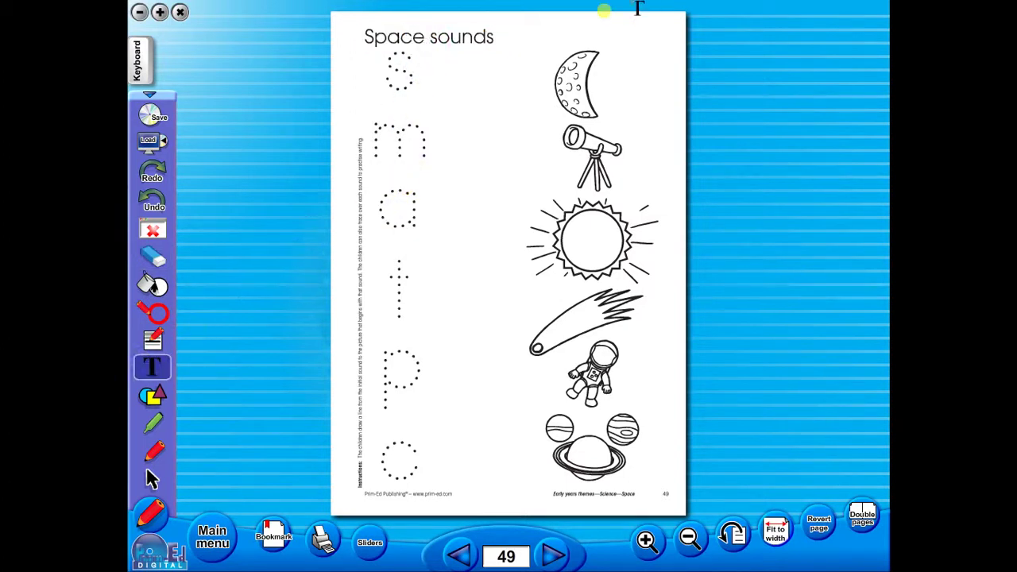
left_click_drag(442, 59, 530, 126)
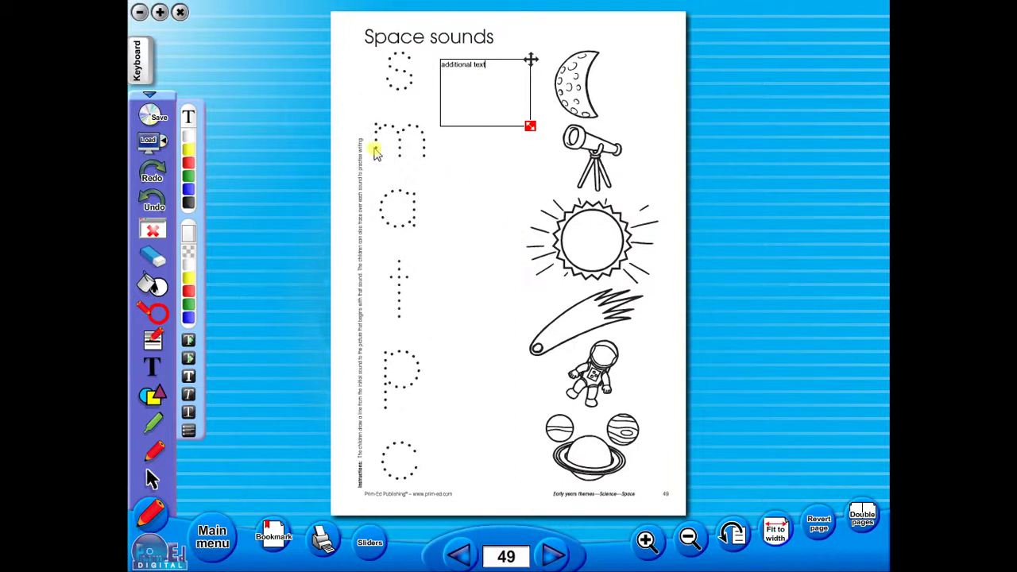
Open the Save dialog and cancel it, then show the on-screen keyboard
left_click(151, 116)
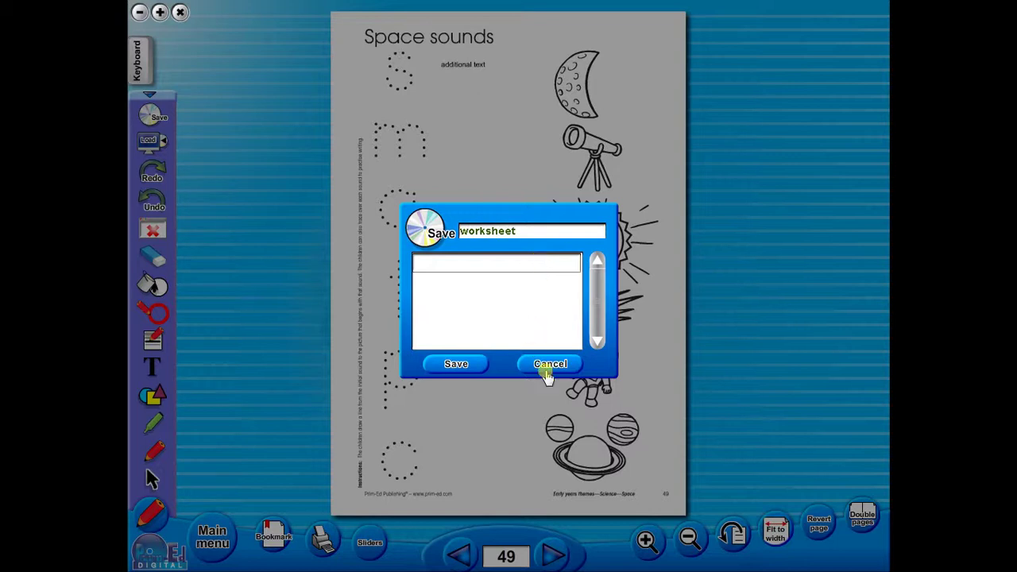
left_click(547, 366)
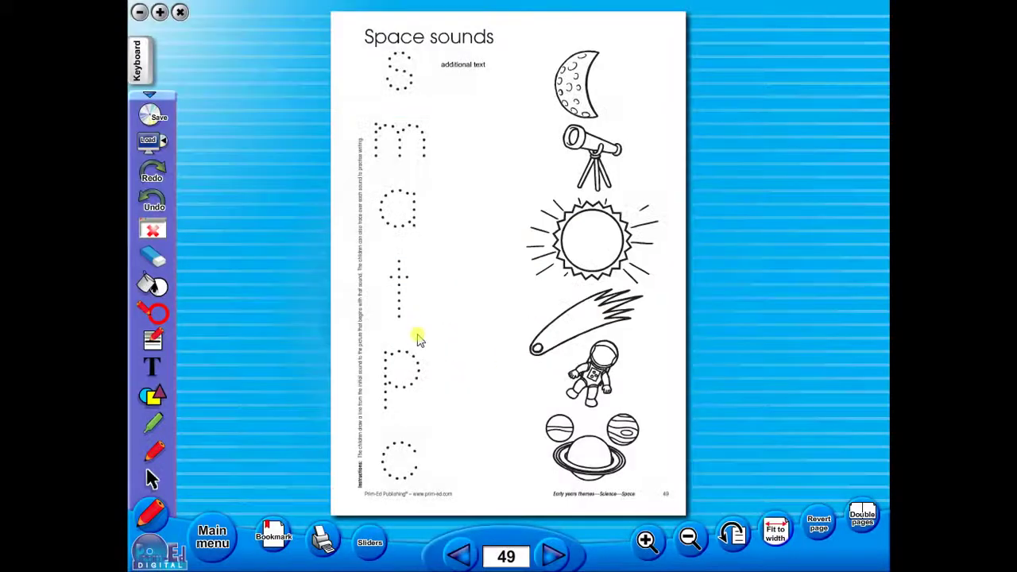
left_click(137, 62)
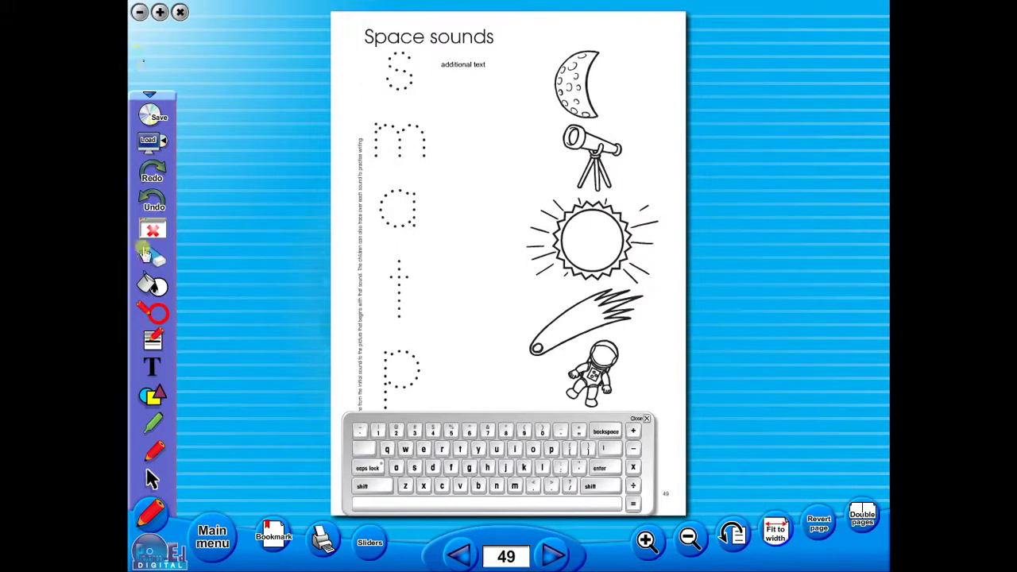
Edit the text box to read 'additional info' on the on-screen keyboard, then hide it
left_click(152, 361)
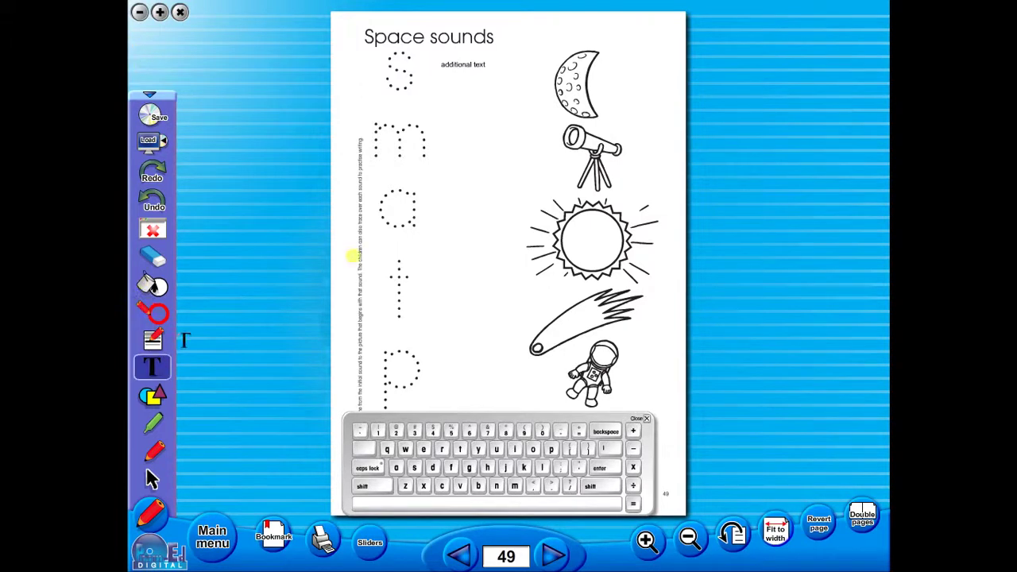
left_click(483, 61)
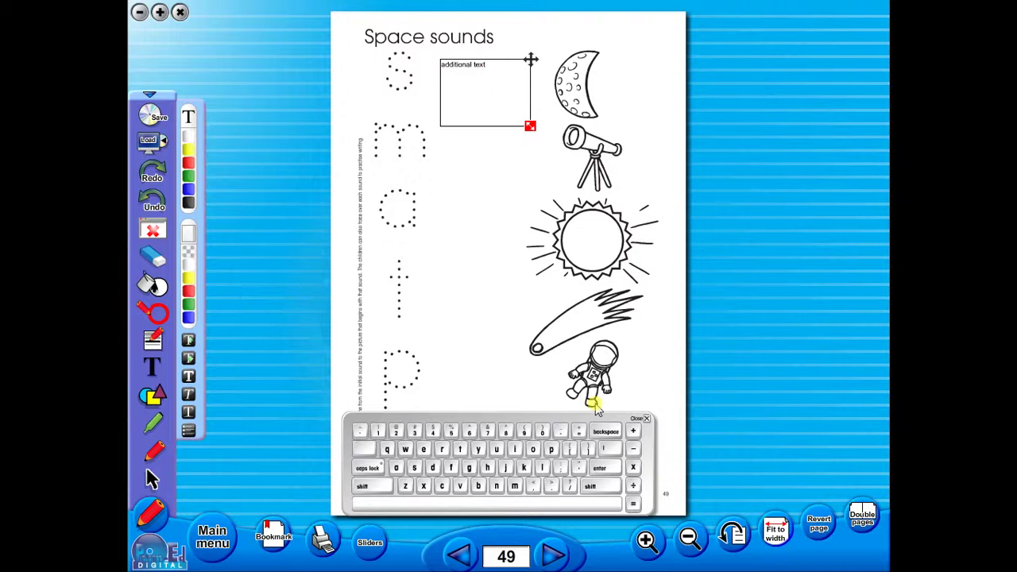
left_click(608, 432)
left_click(515, 449)
left_click(496, 486)
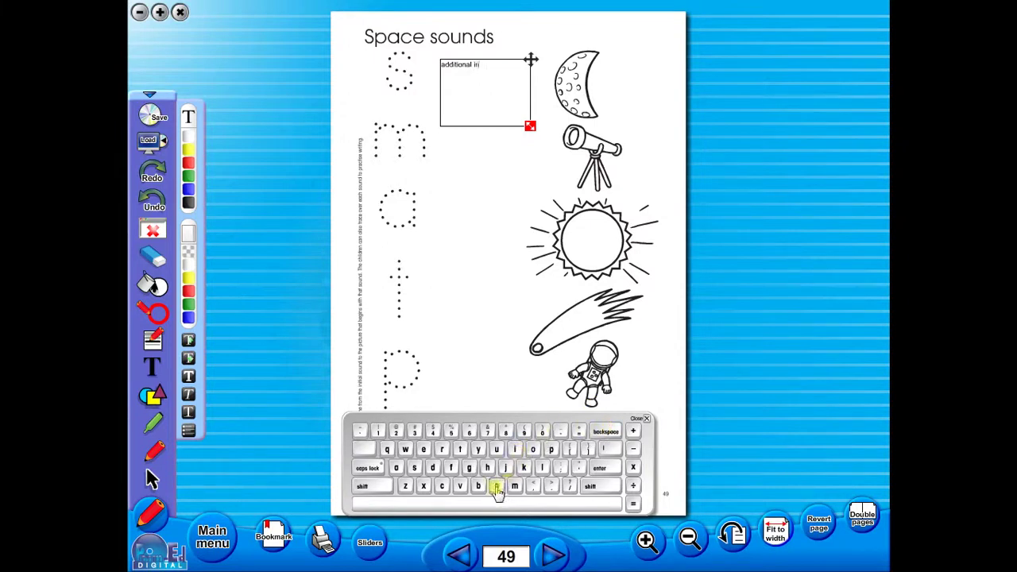
left_click(451, 468)
left_click(533, 449)
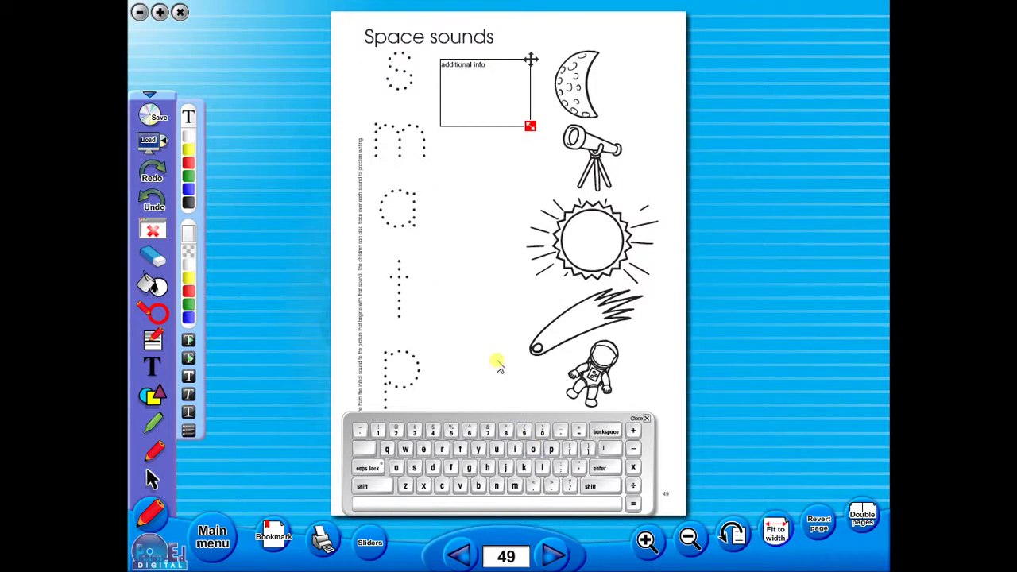
left_click(649, 421)
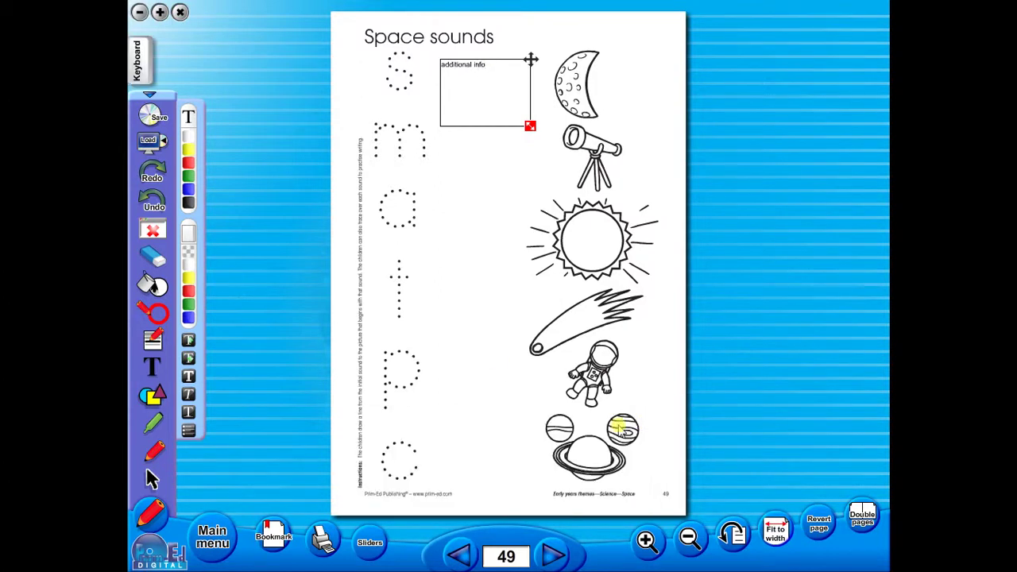
From the Science main menu, open the About the artwork teachers notes as two-page spreads
left_click(205, 537)
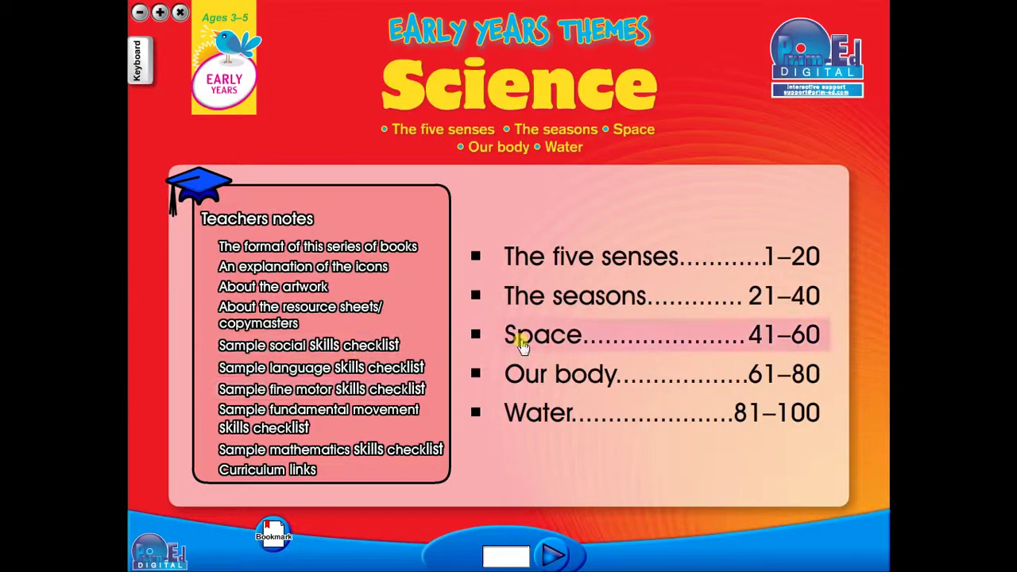
left_click(289, 280)
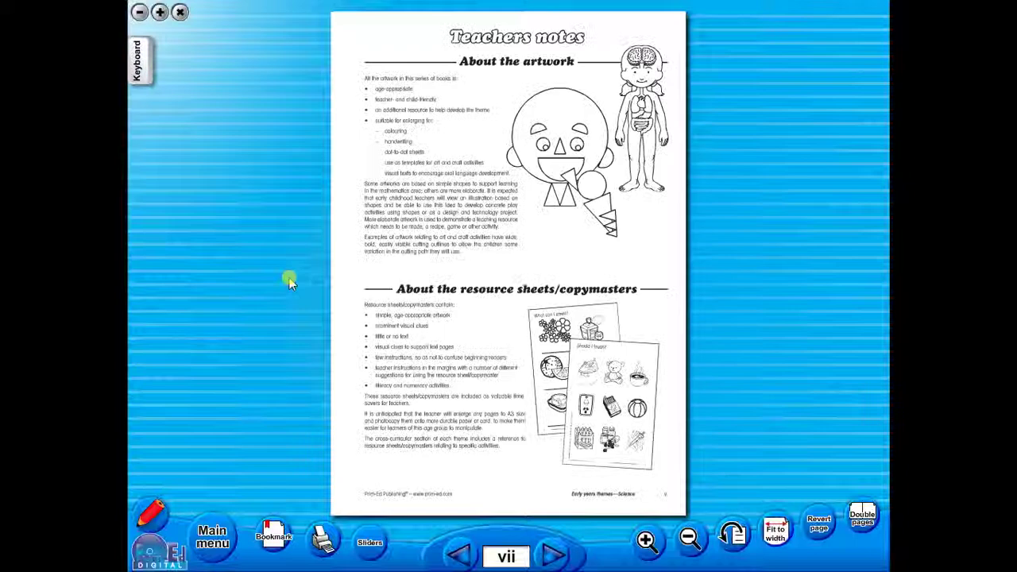
left_click(863, 520)
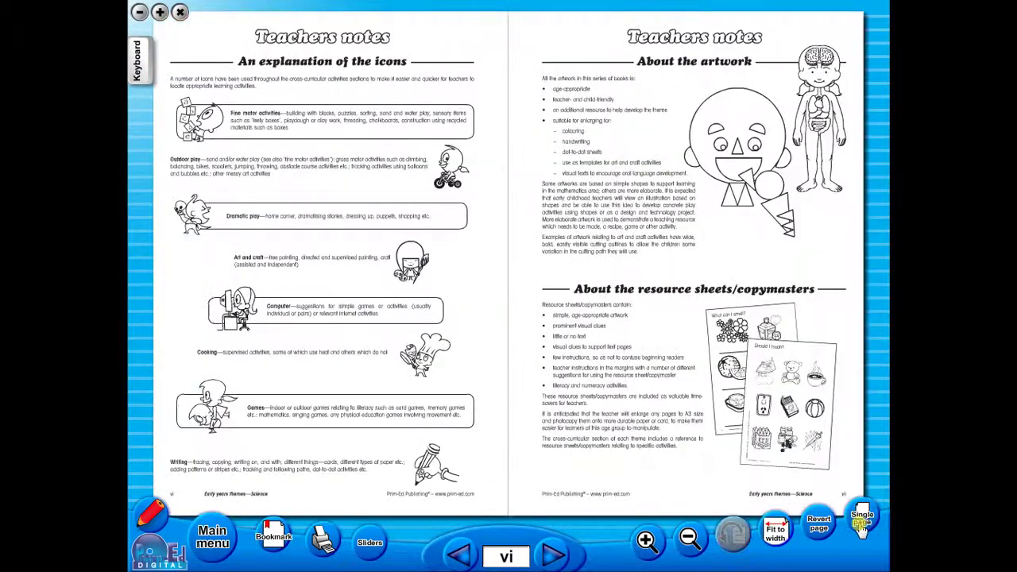
Page forward to the pages x–xi spread with the fine motor and fundamental movement checklists
left_click(554, 553)
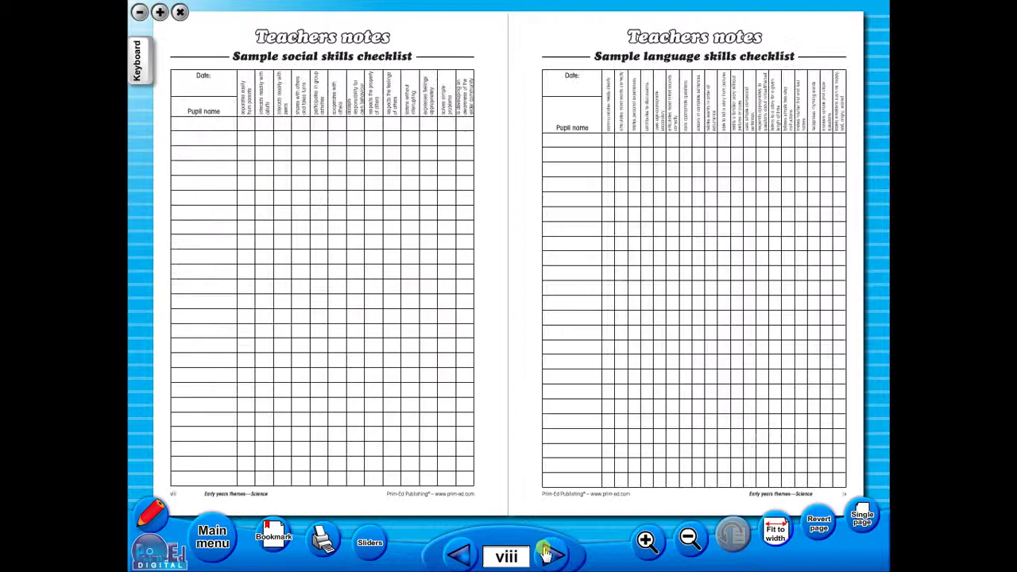
left_click(548, 550)
left_click(549, 550)
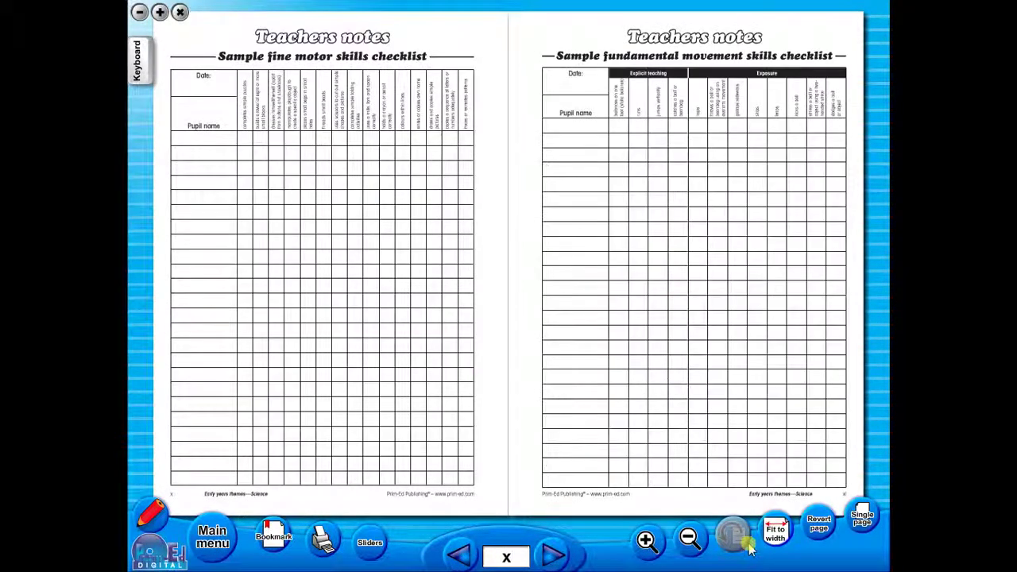
Switch to single-page view and rotate the fine motor skills checklist into landscape
left_click(861, 522)
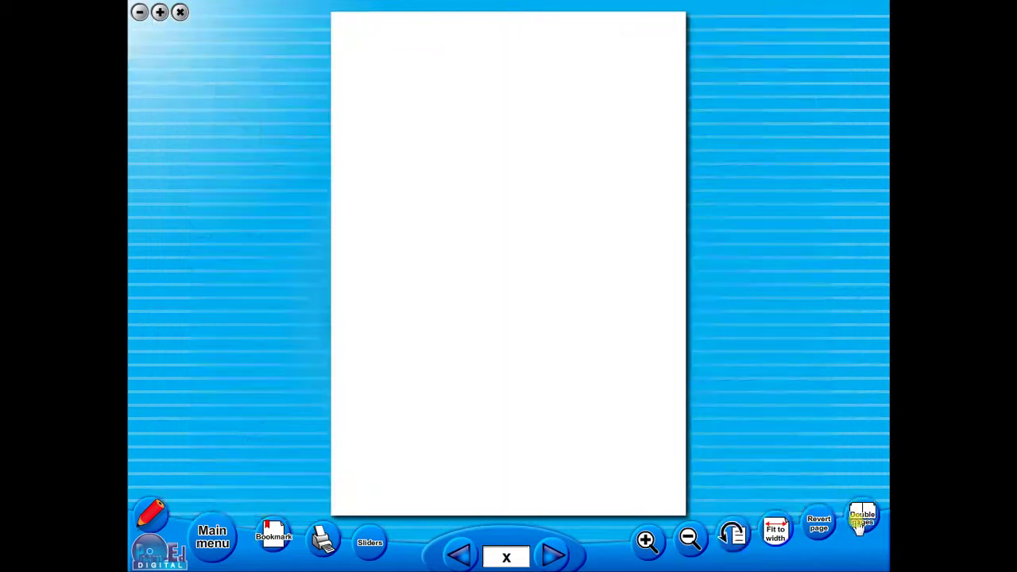
left_click(731, 536)
left_click(732, 537)
left_click(732, 537)
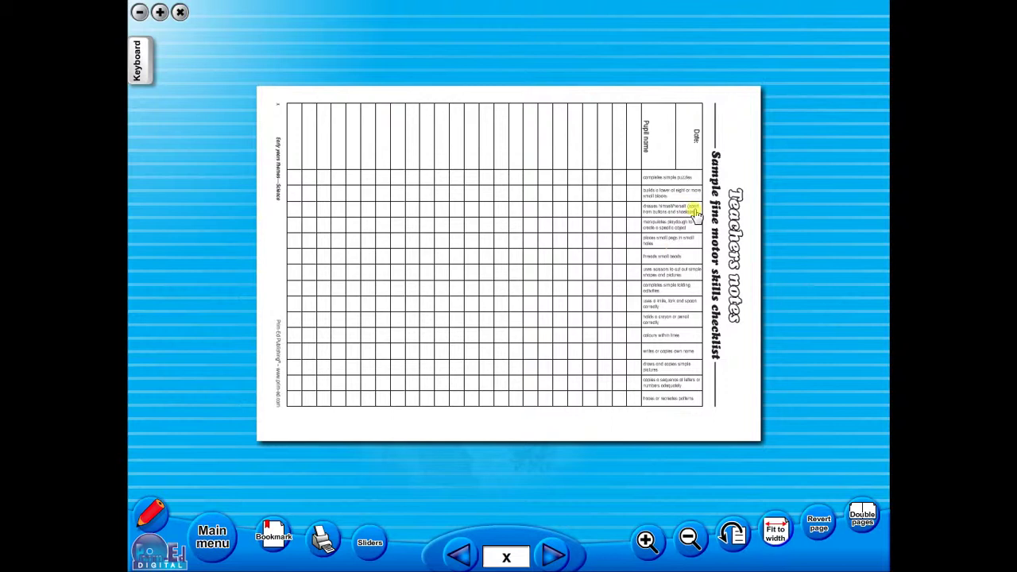
Zoom in on the checklist, pan to the Teachers notes title, then return to the main menu
left_click(645, 540)
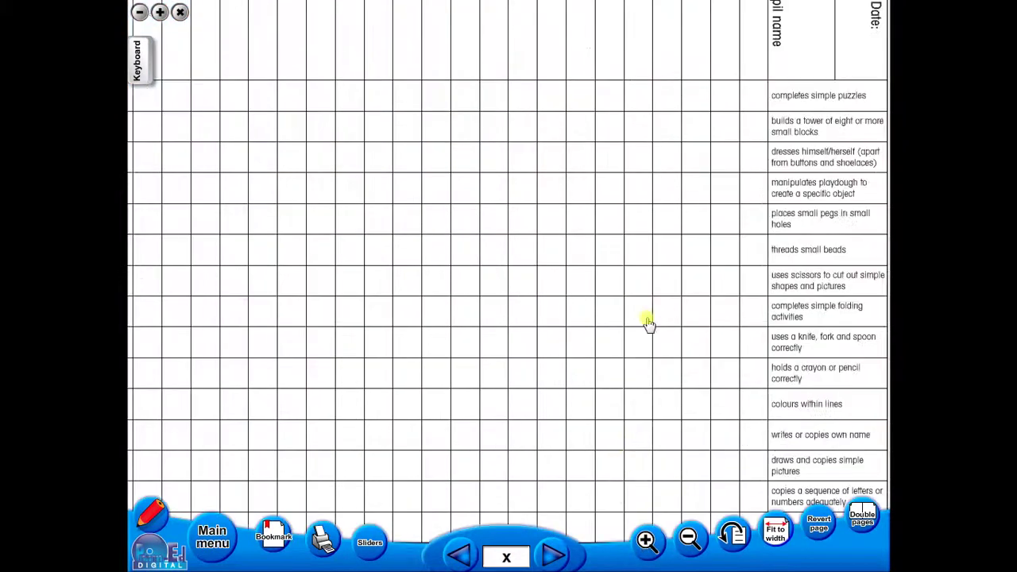
left_click_drag(632, 266, 541, 265)
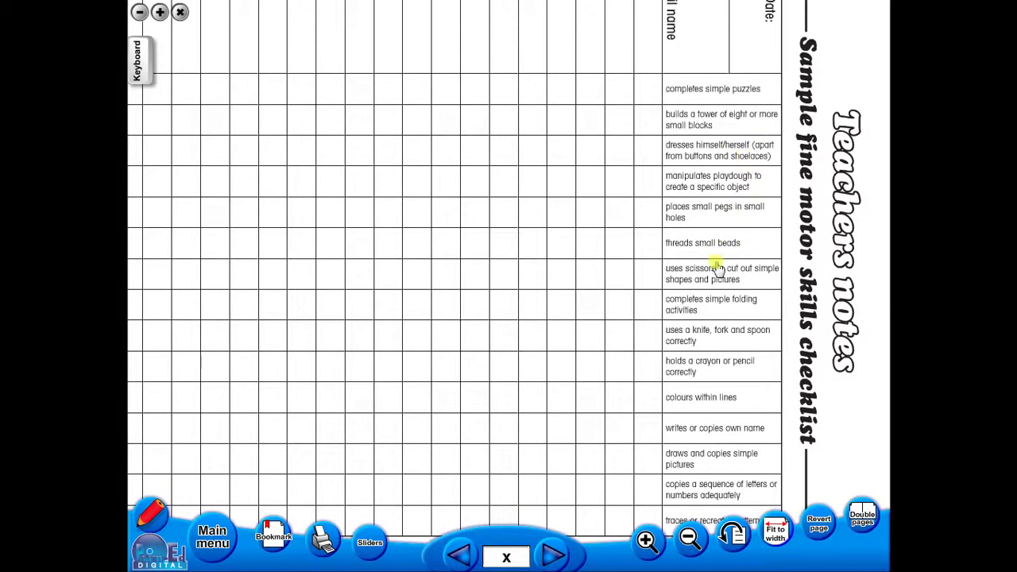
left_click(215, 539)
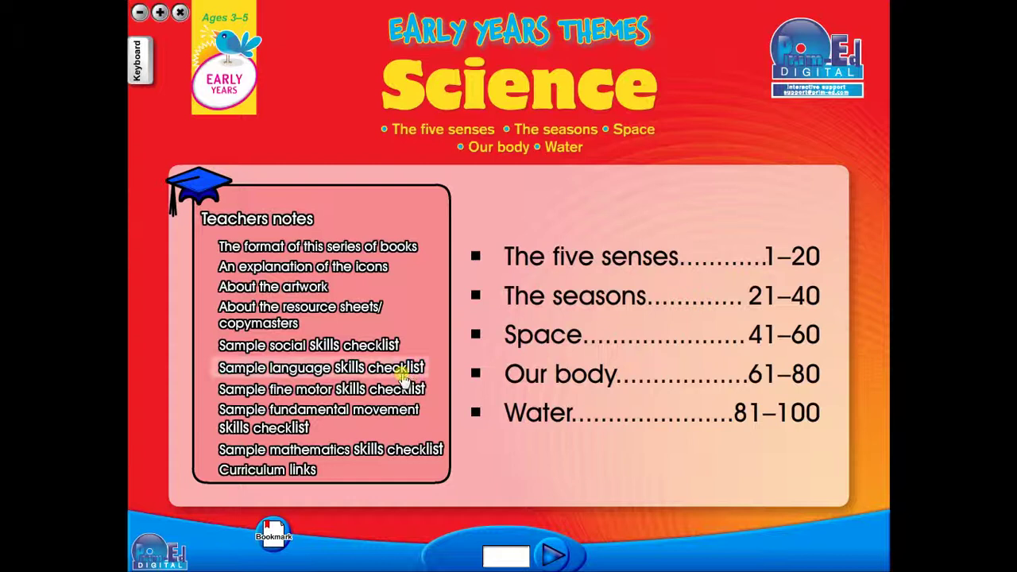